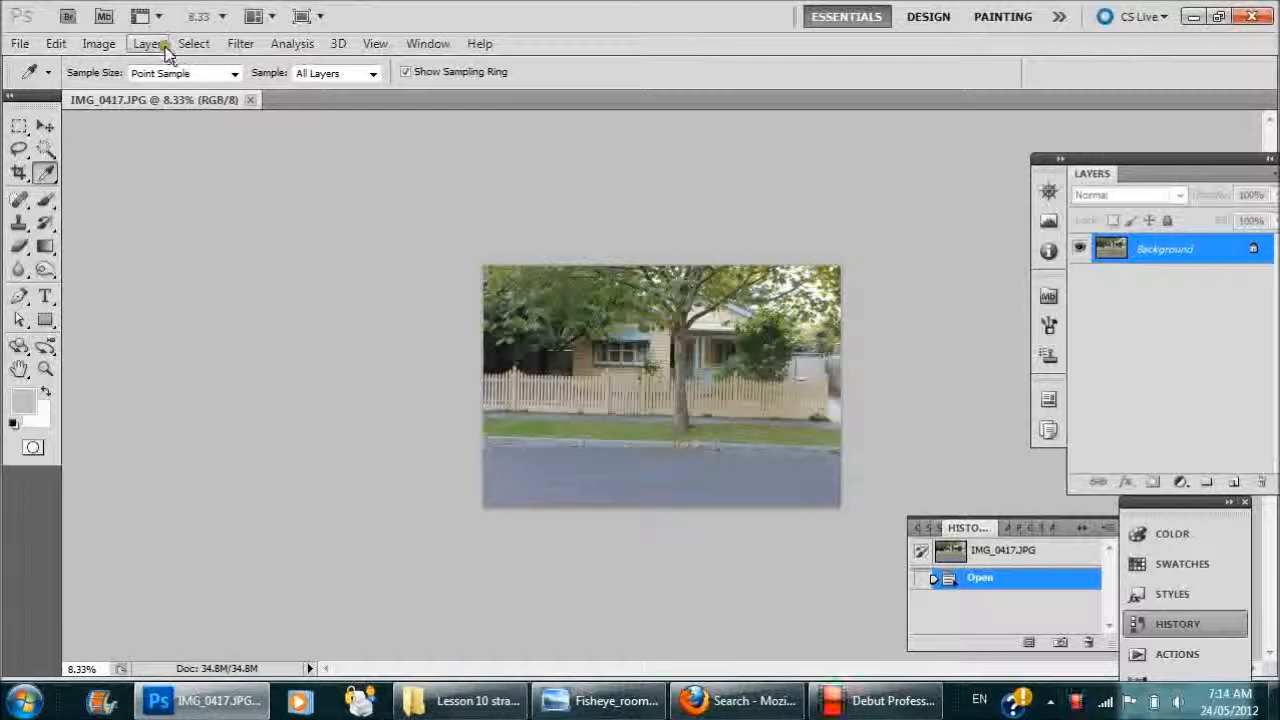
Duplicate the Background layer of the house photo as "Background copy"
click(217, 35)
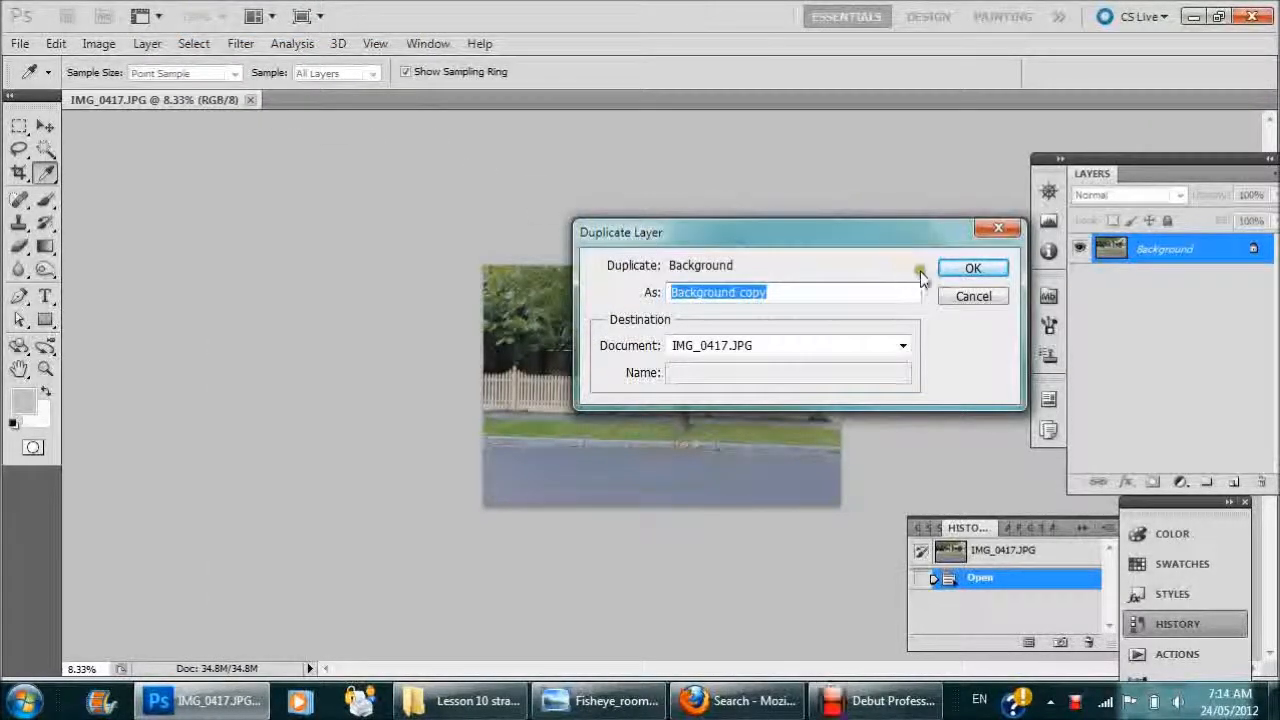
click(962, 272)
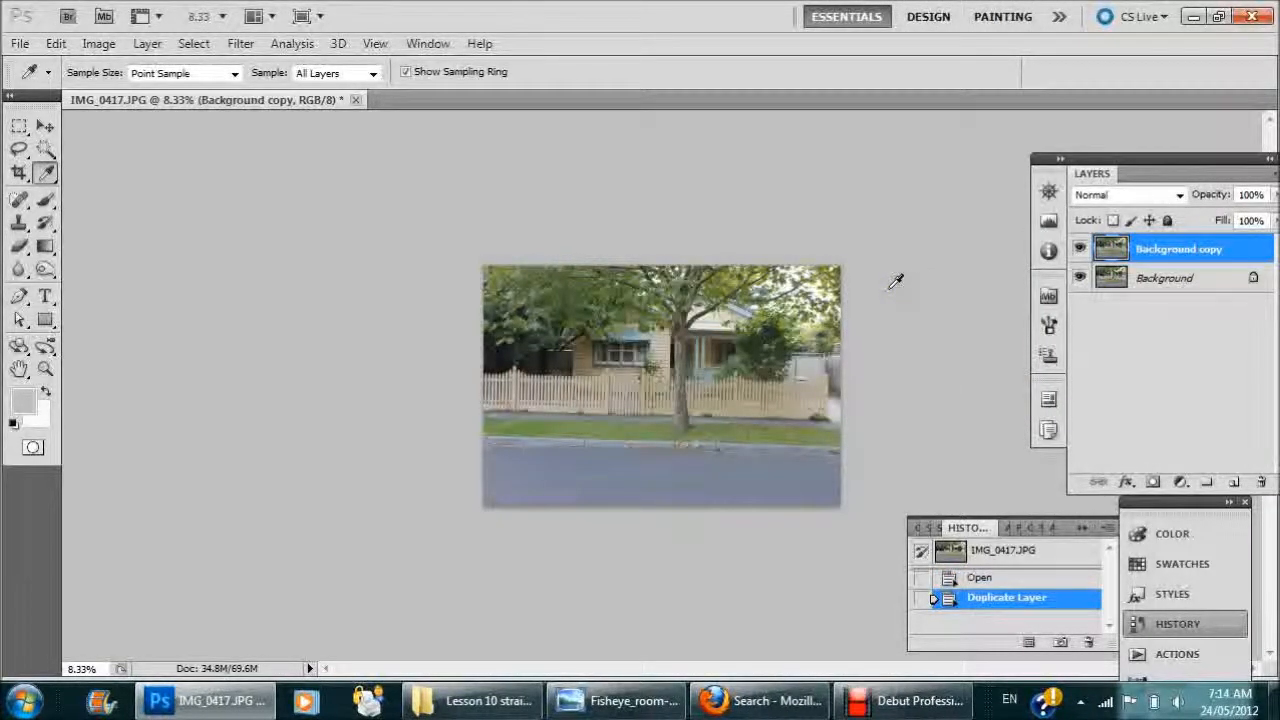
Draw a Ruler tool line along the base of the picket fence, from the photo's left edge to the fence's right end
key(ctrl+plus)
key(ctrl+plus)
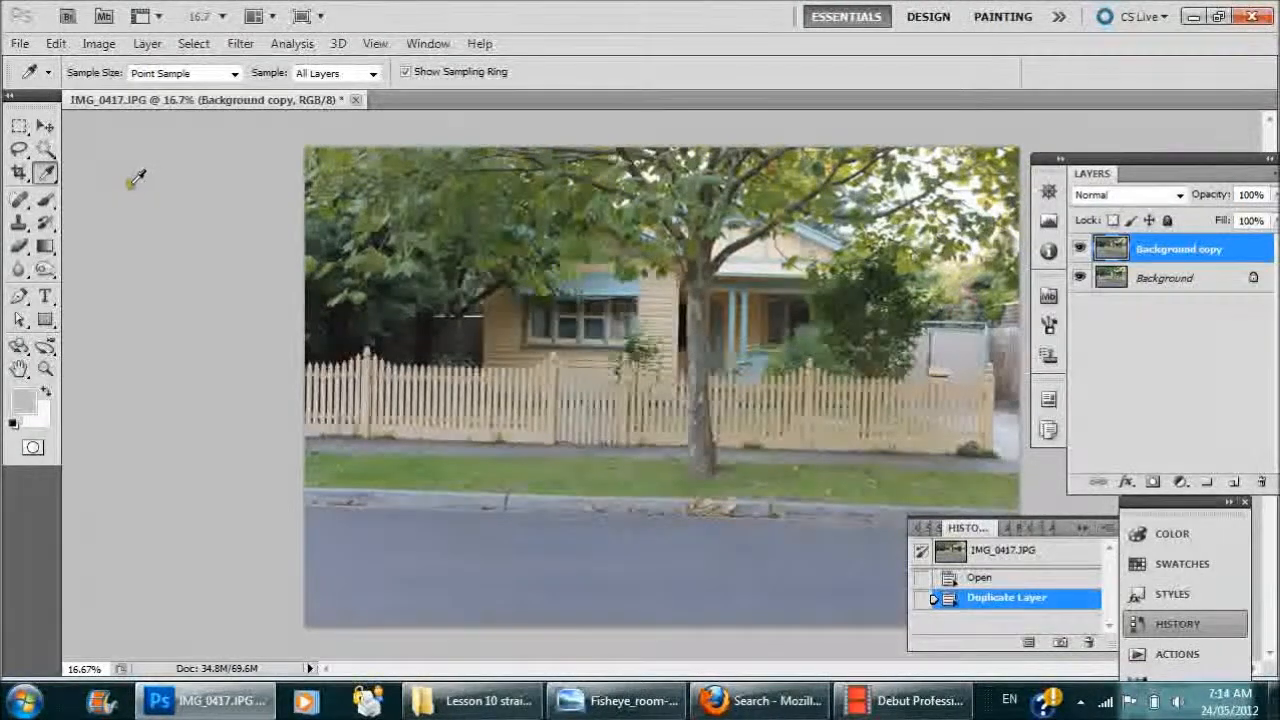
right_click(53, 172)
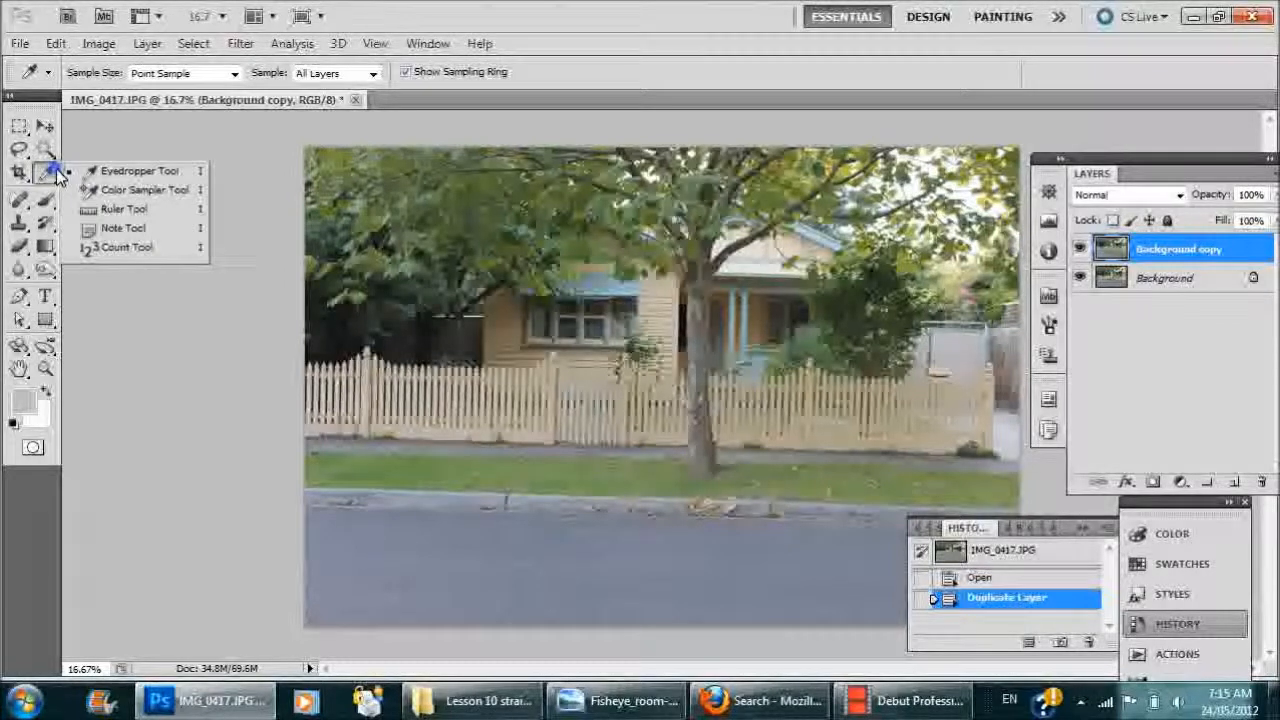
click(93, 215)
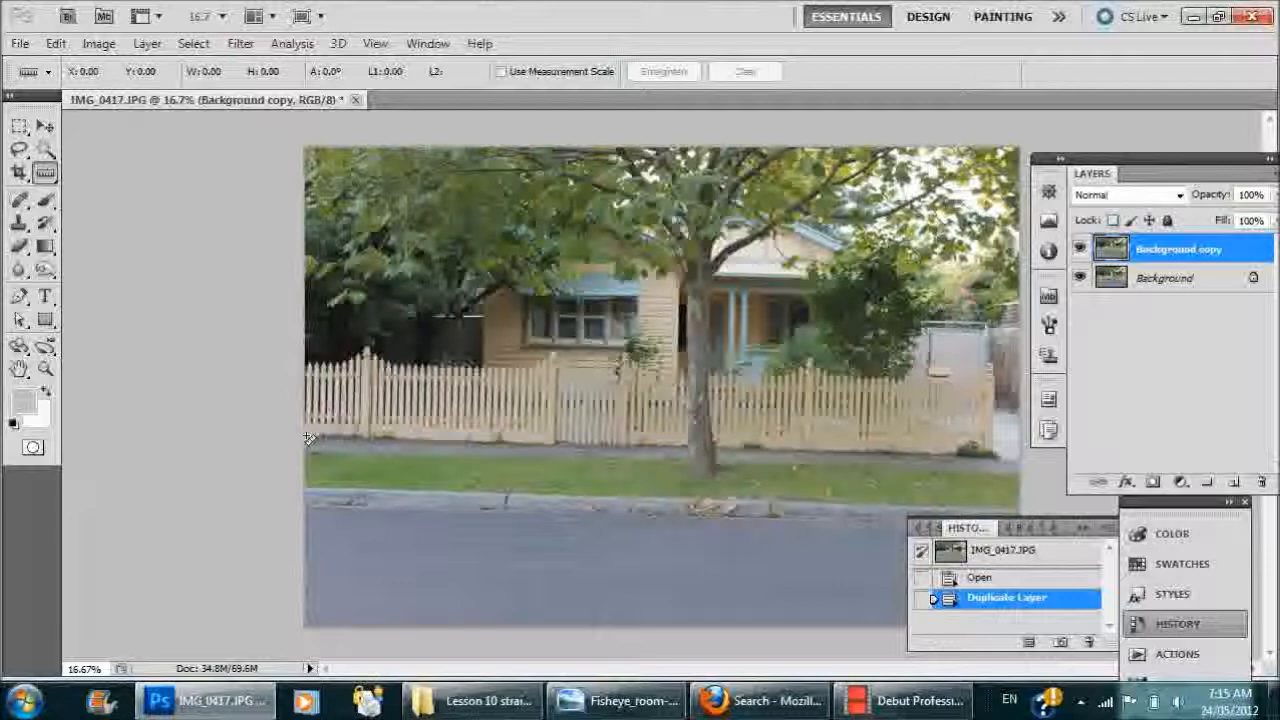
drag(309, 438, 992, 461)
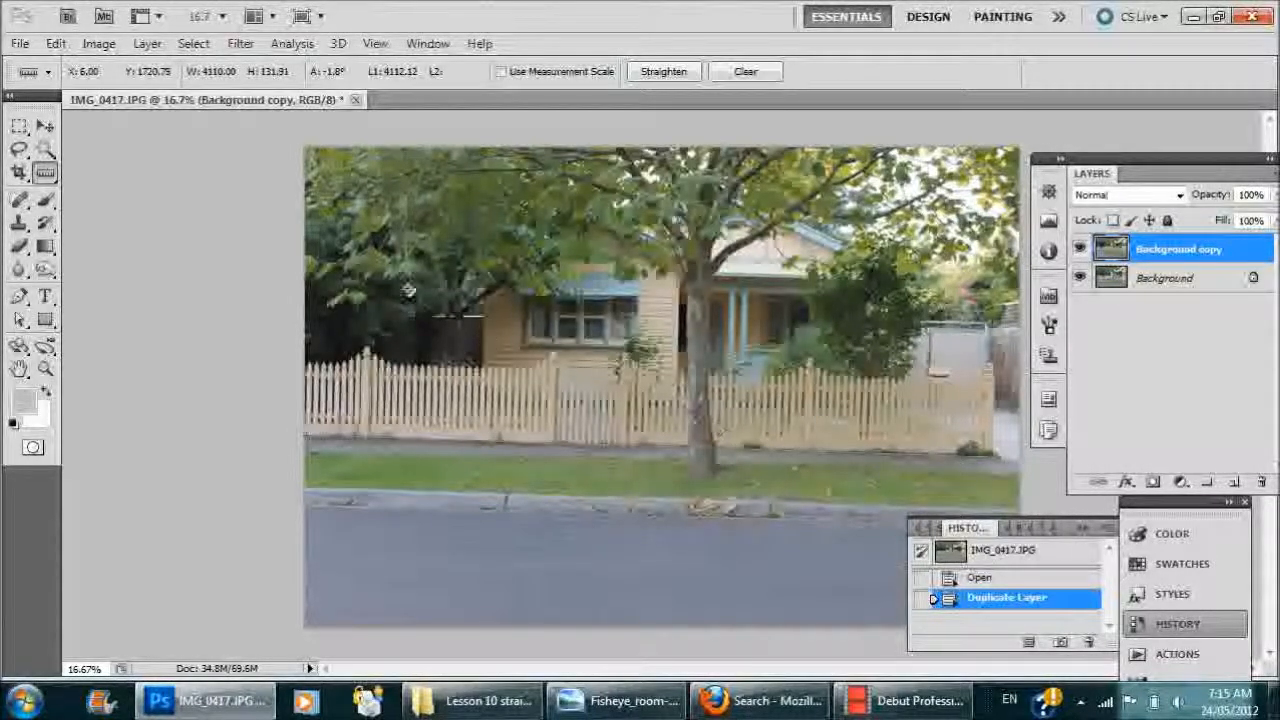
Rotate the canvas by the arbitrary angle of 1.84° counterclockwise taken from the ruler line
click(98, 43)
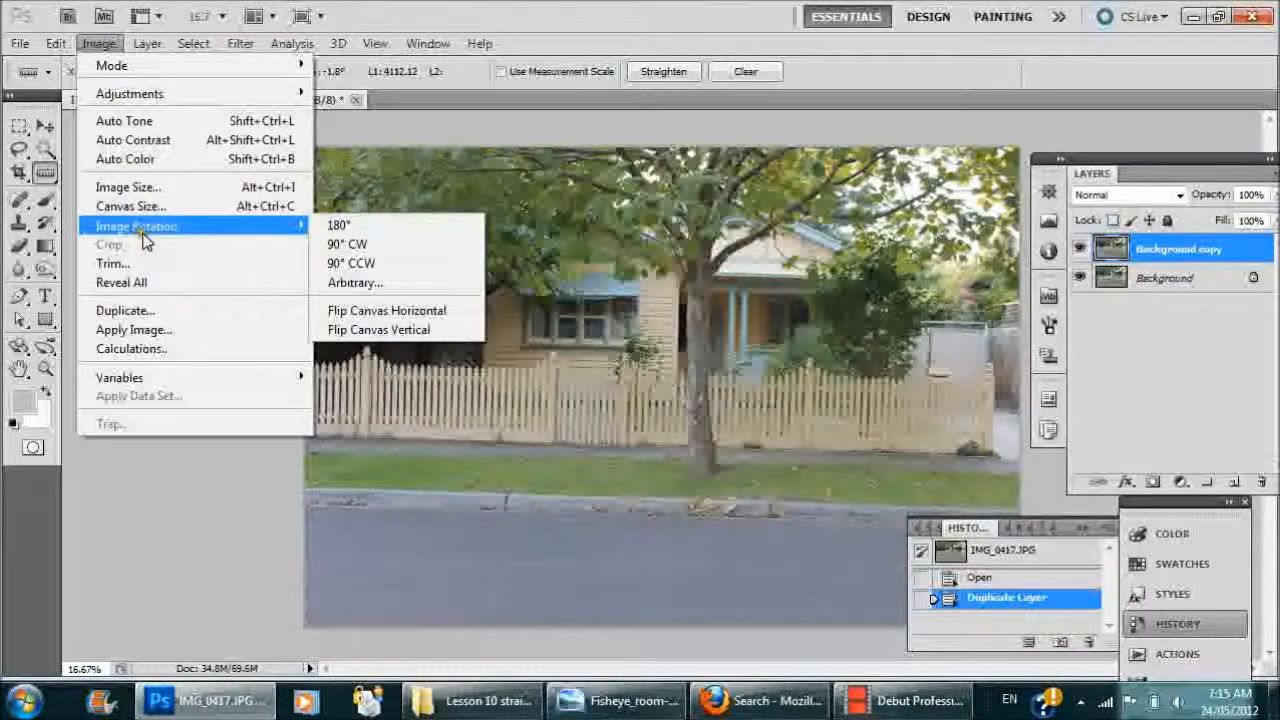
mouse_move(275, 231)
click(337, 284)
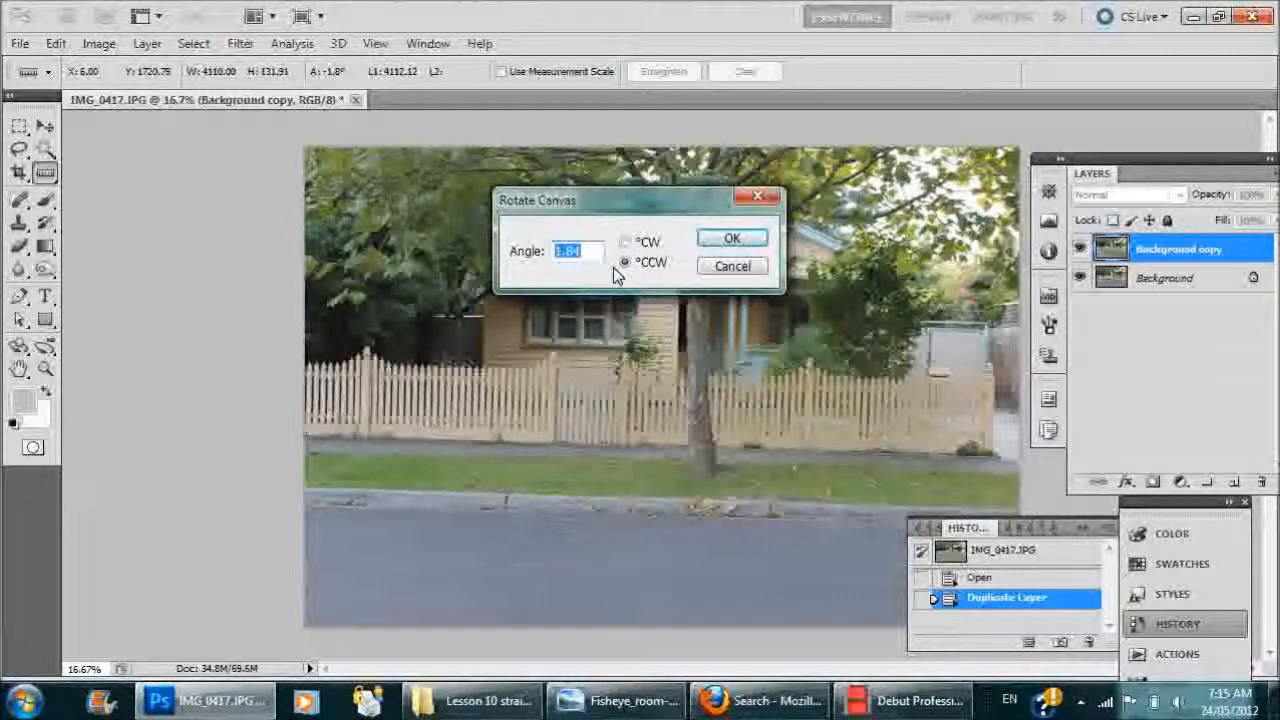
click(714, 241)
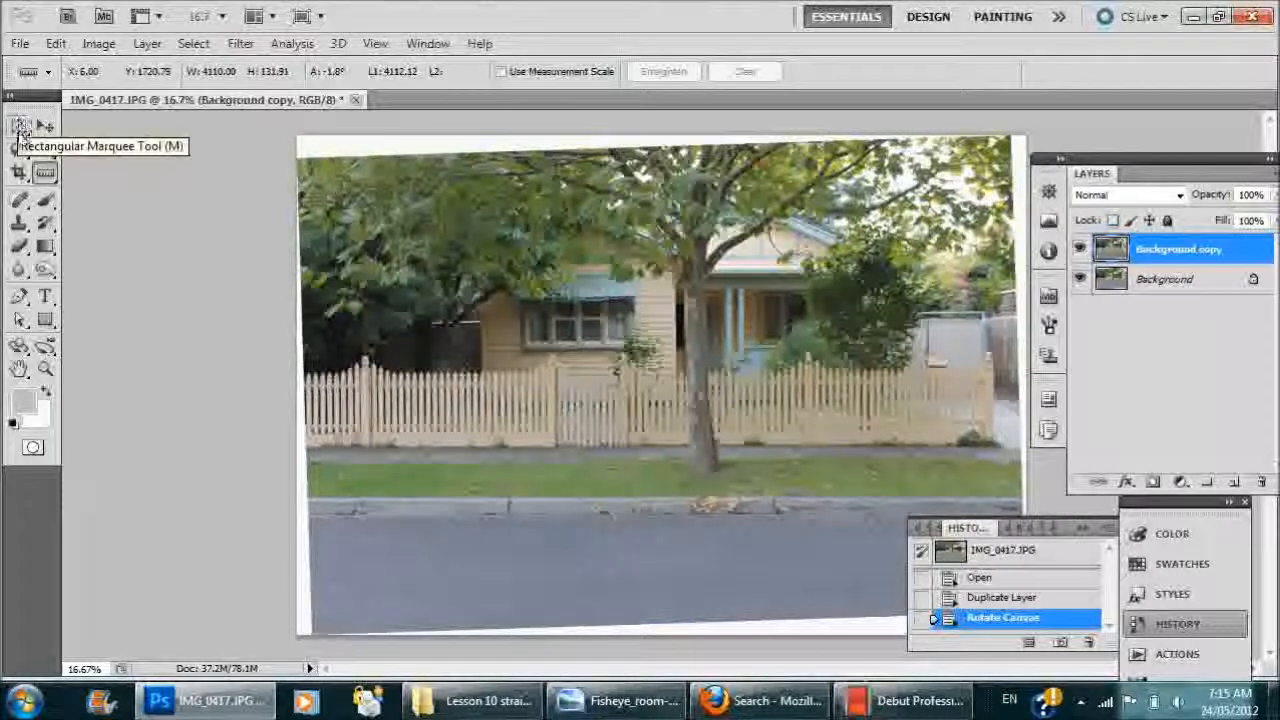
Crop the rotated photo to a rectangle just inside the image so the white canvas edges are removed
click(18, 175)
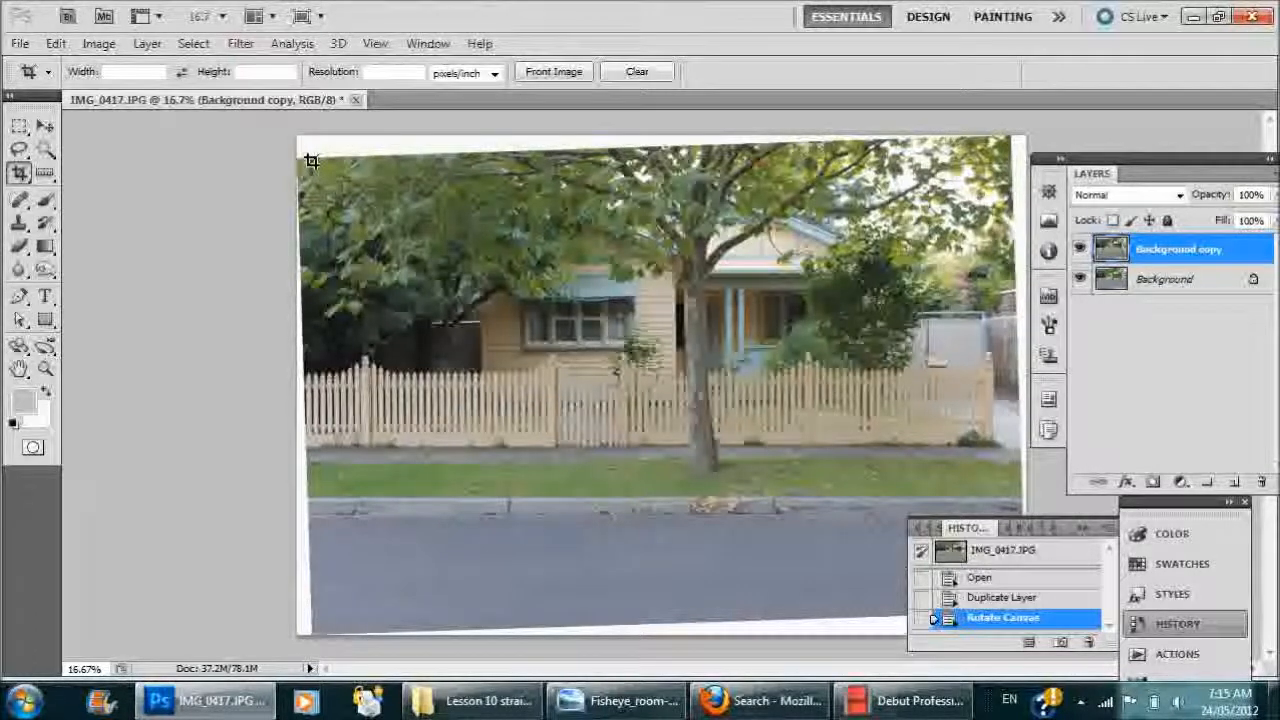
drag(313, 160, 1007, 598)
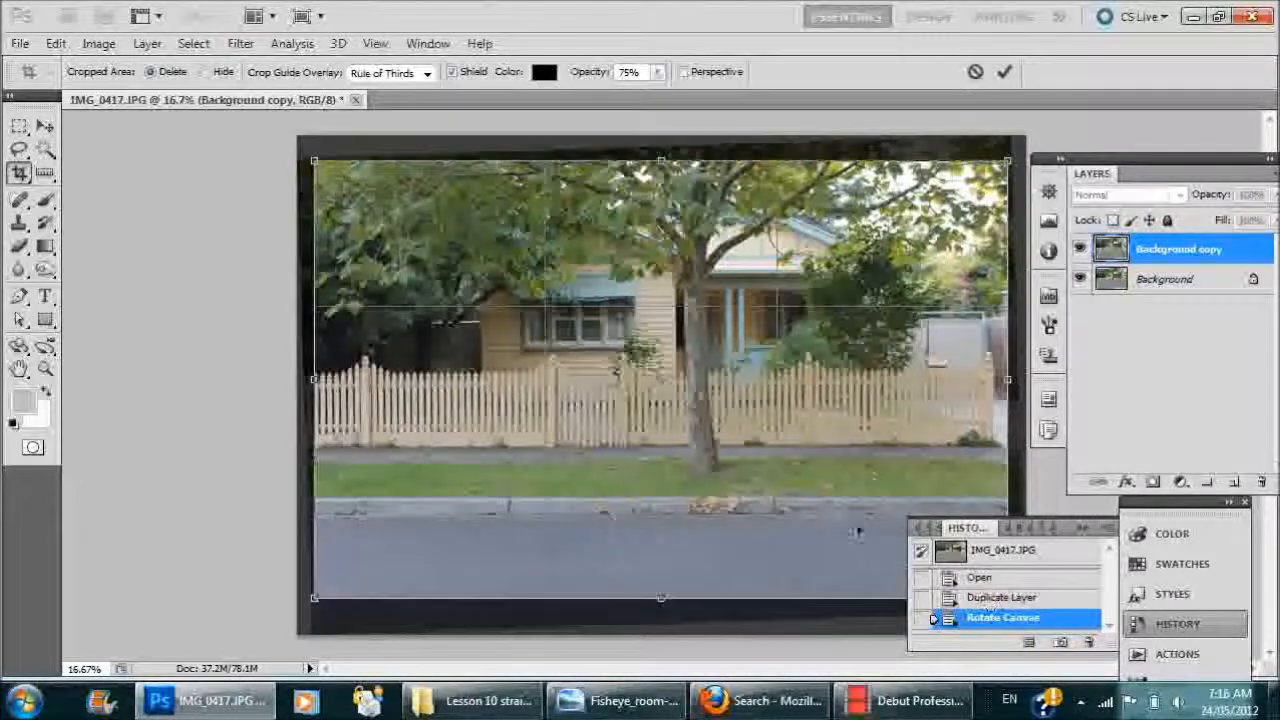
key(Return)
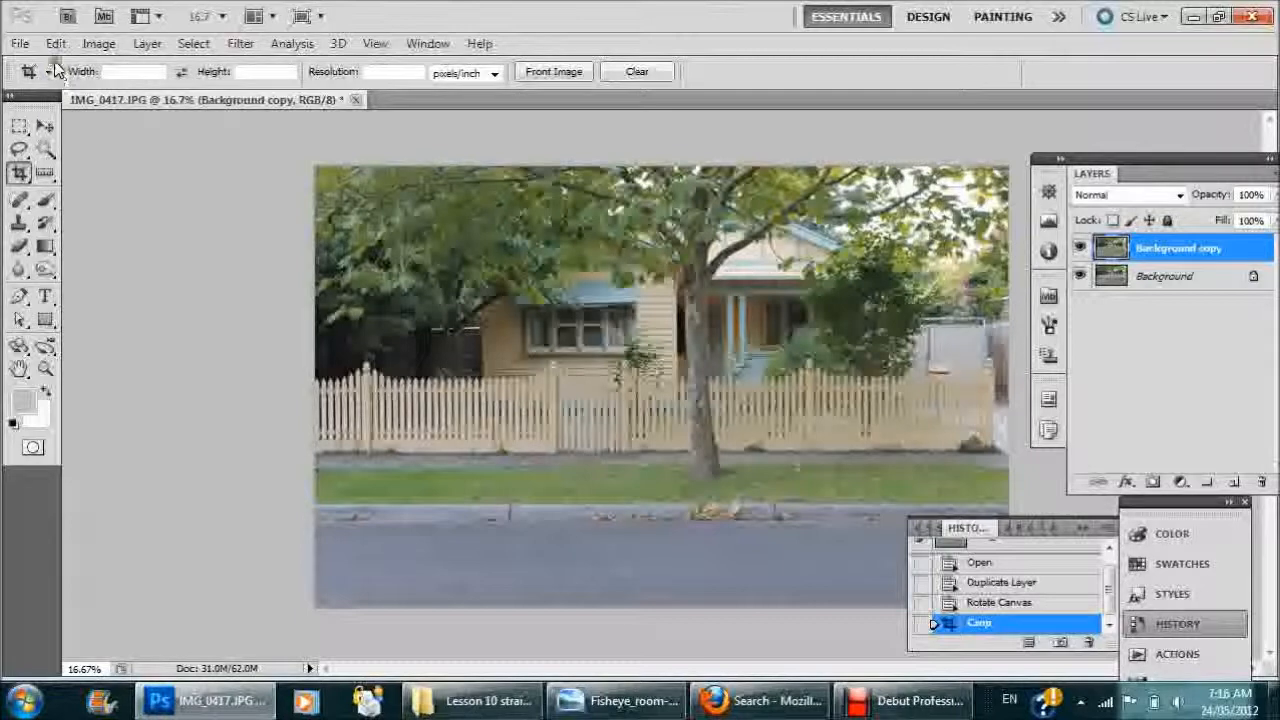
click(355, 100)
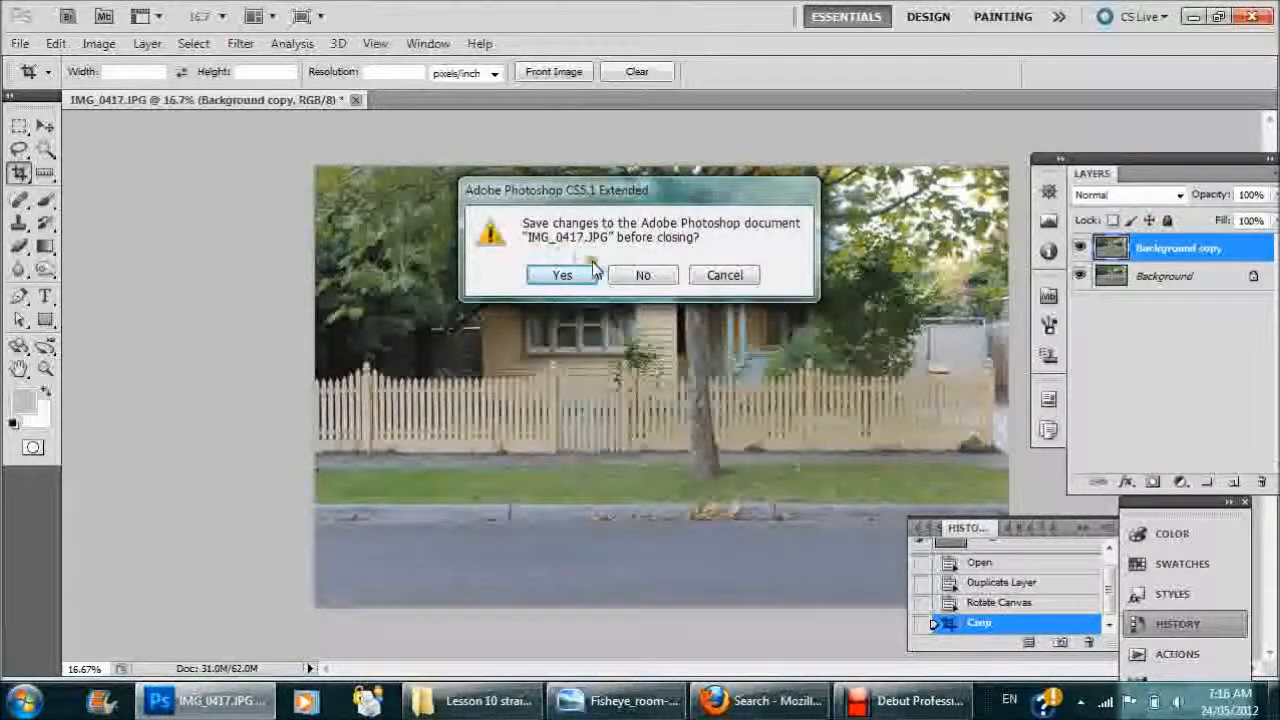
click(628, 275)
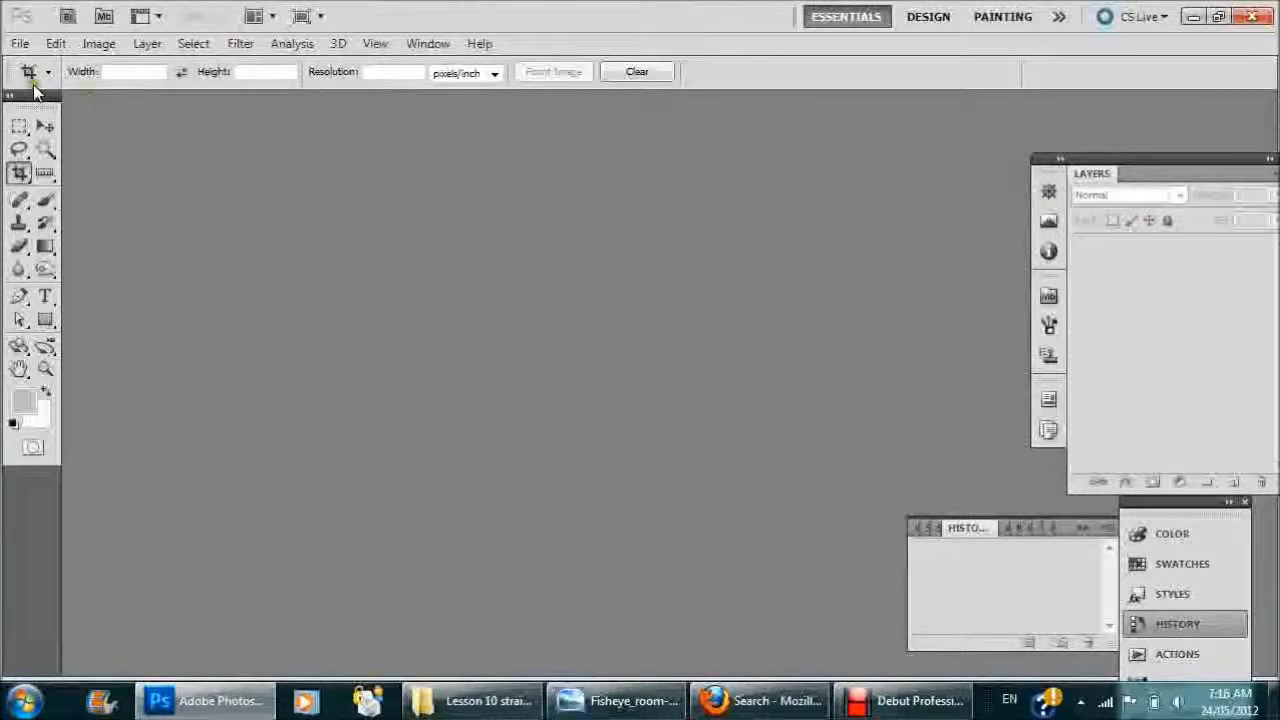
click(19, 43)
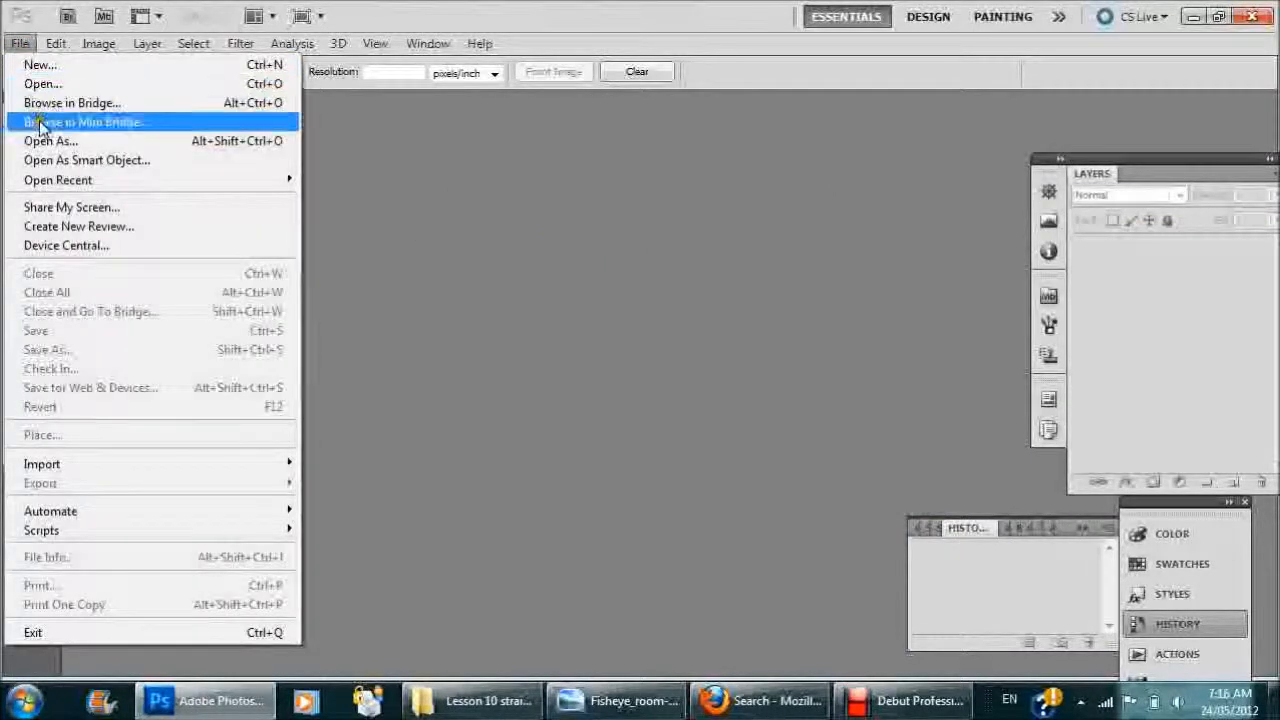
mouse_move(45, 180)
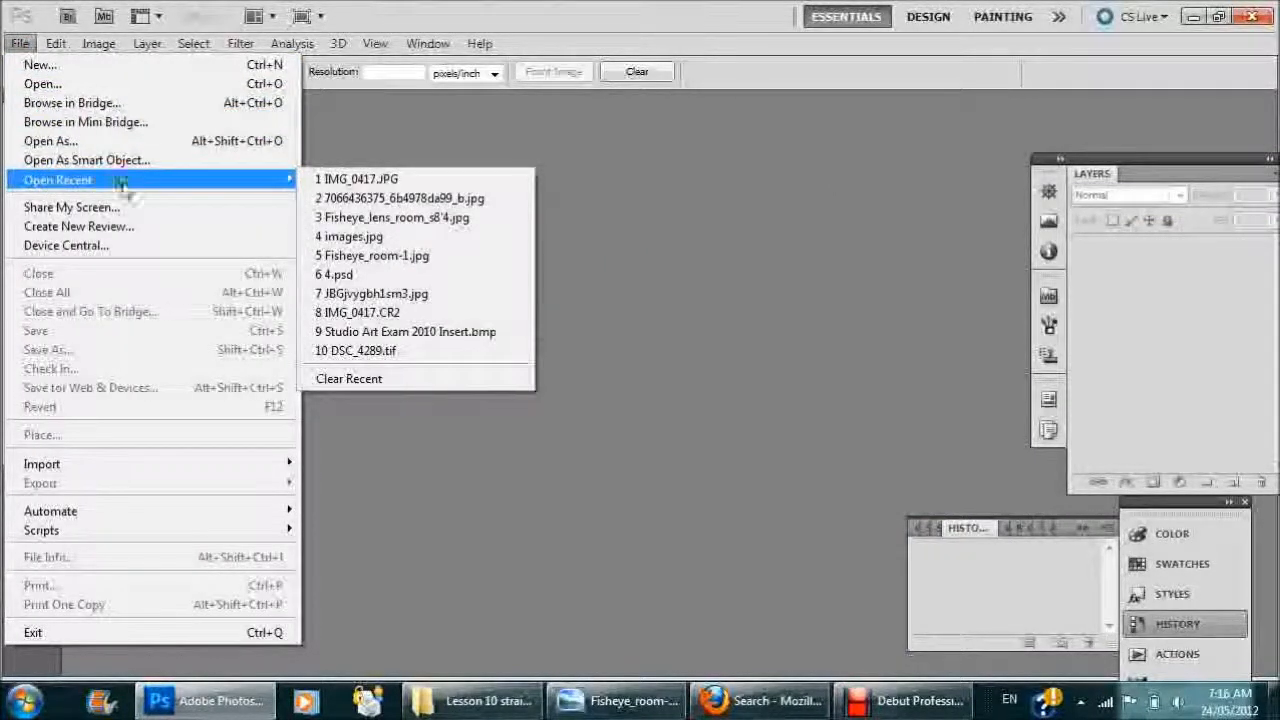
click(324, 200)
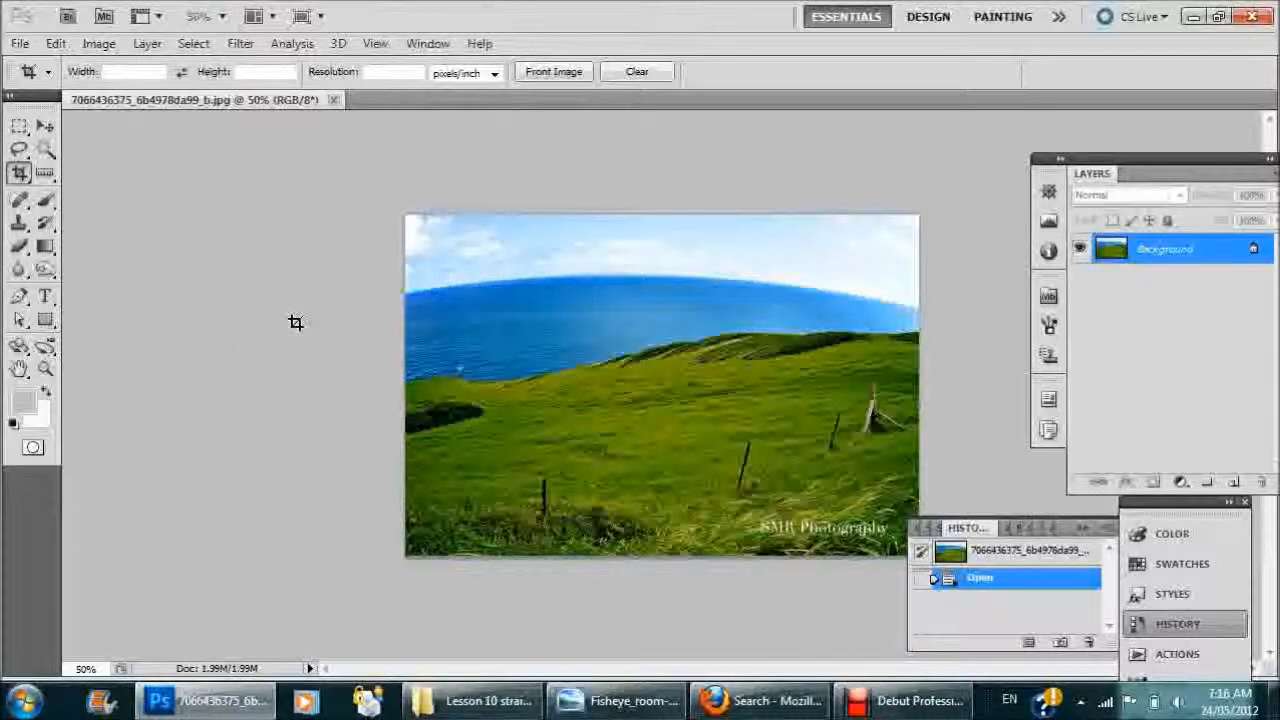
Duplicate the seascape's Background layer as "Background copy"
key(ctrl+plus)
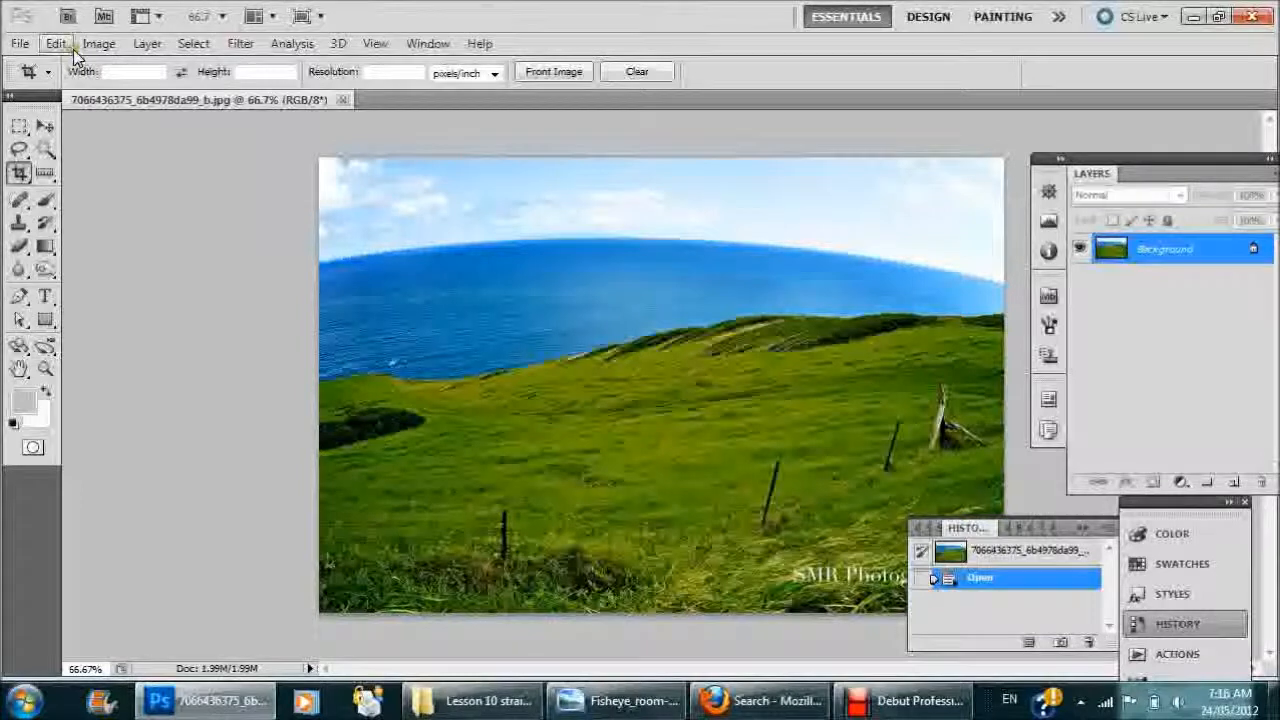
click(147, 45)
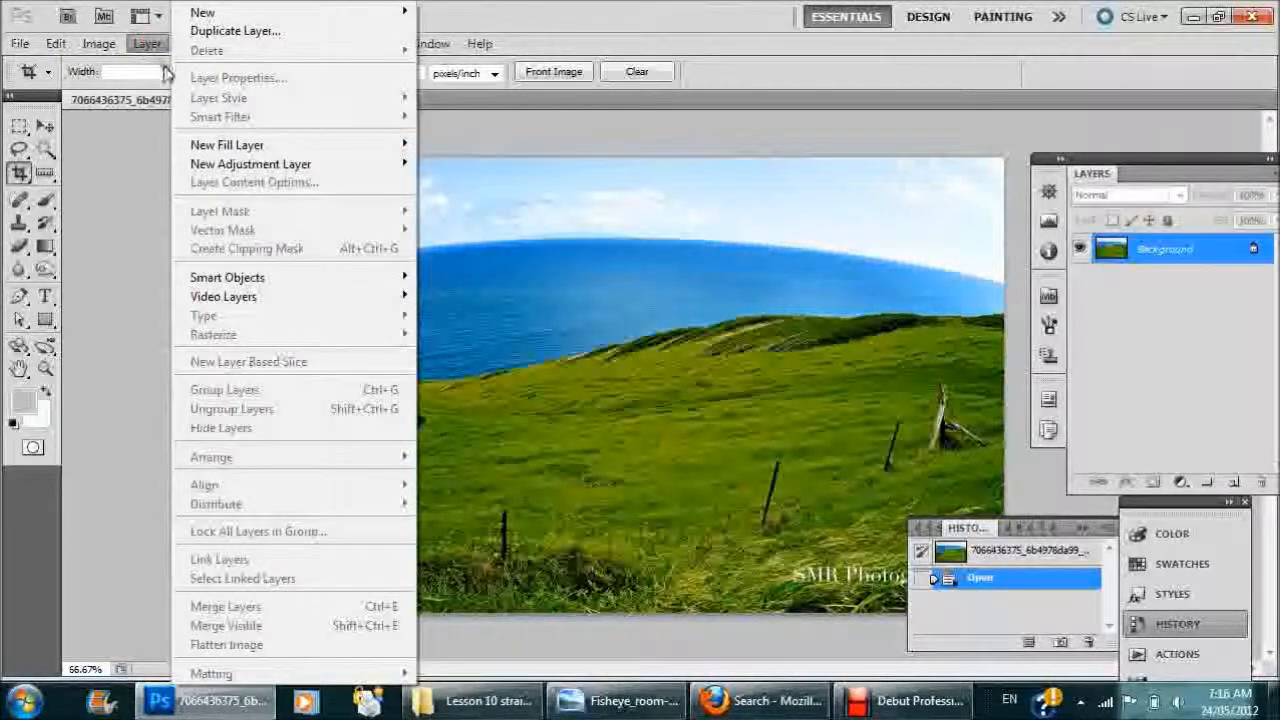
click(232, 31)
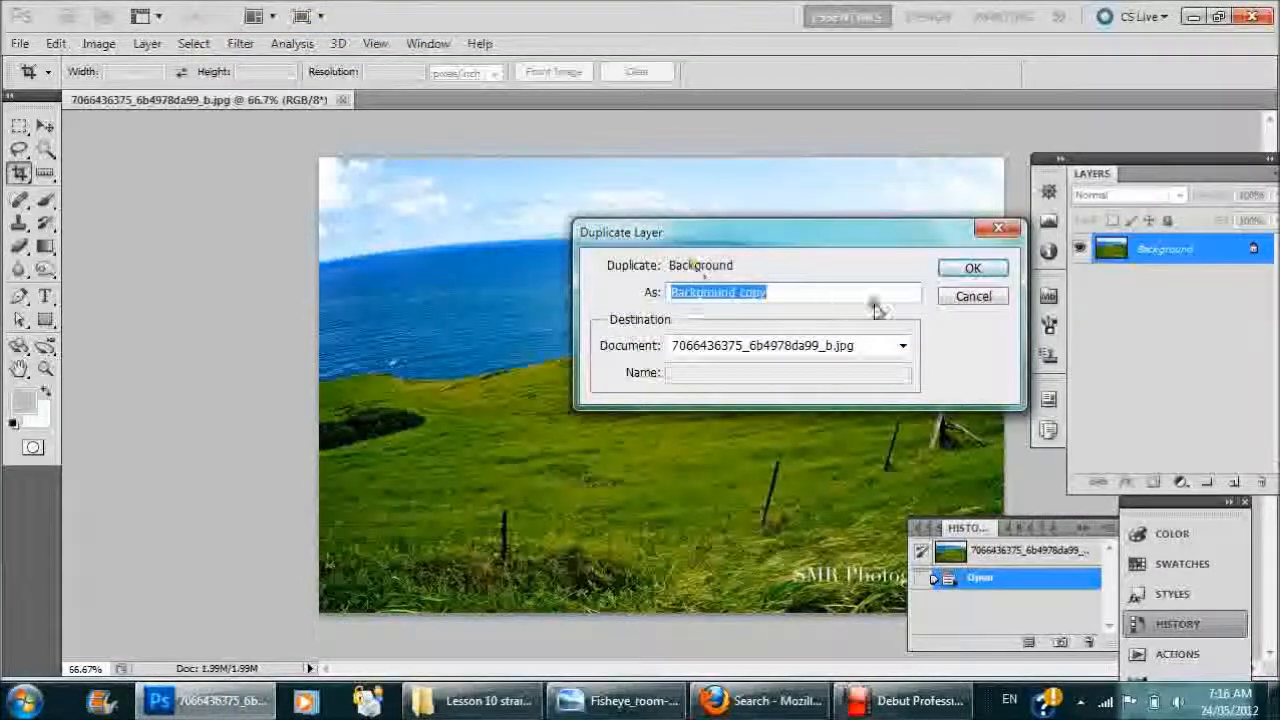
click(971, 270)
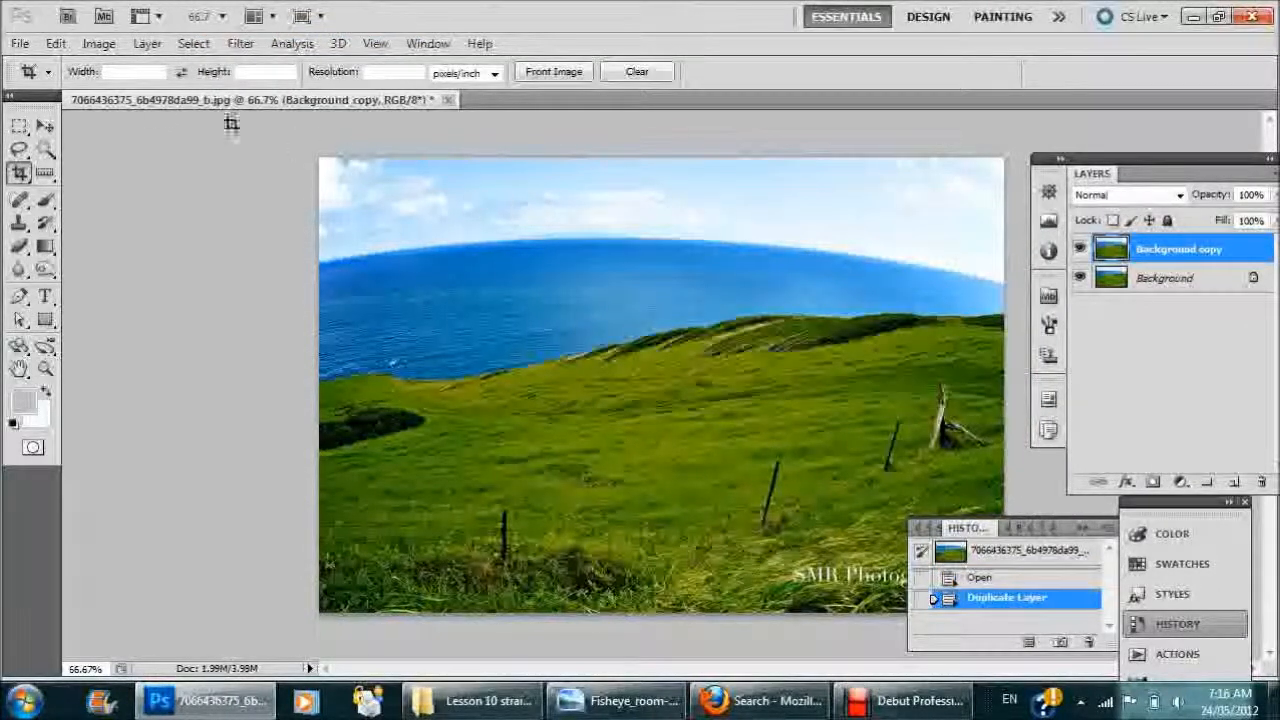
Start Puppet Warp on the copied layer and place six pins spaced along the curved horizon from edge to edge
click(57, 43)
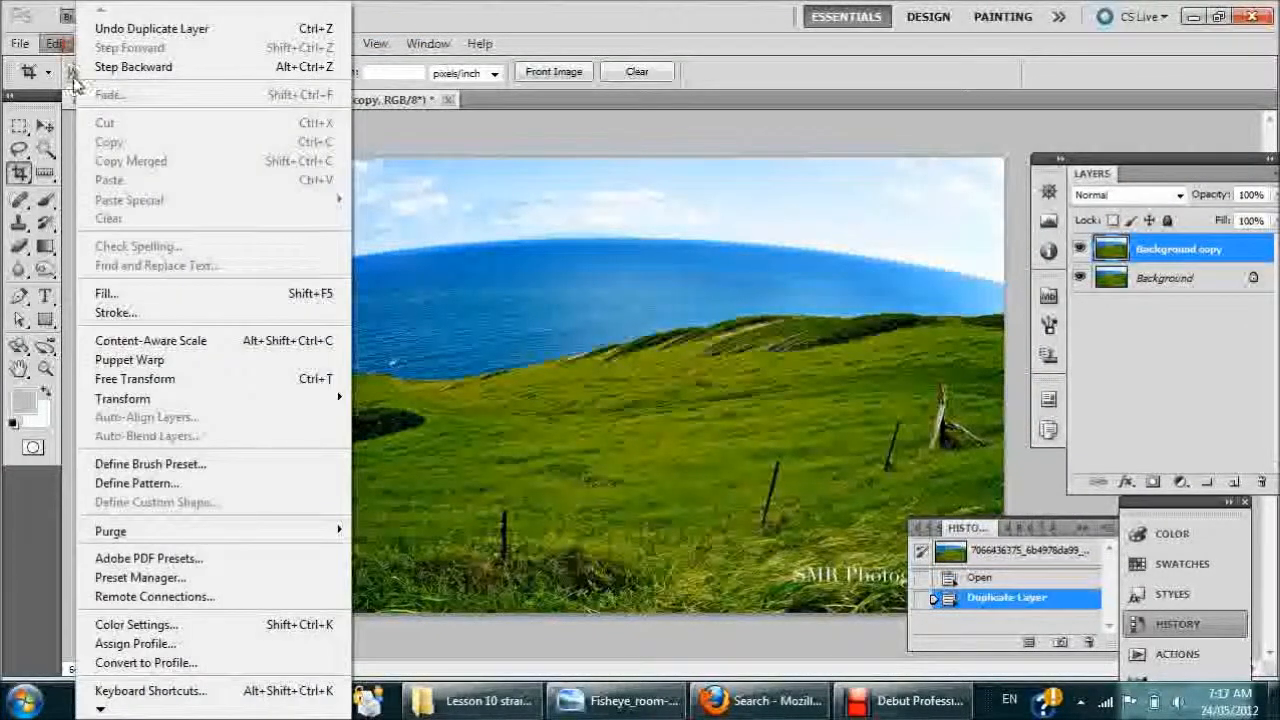
click(104, 362)
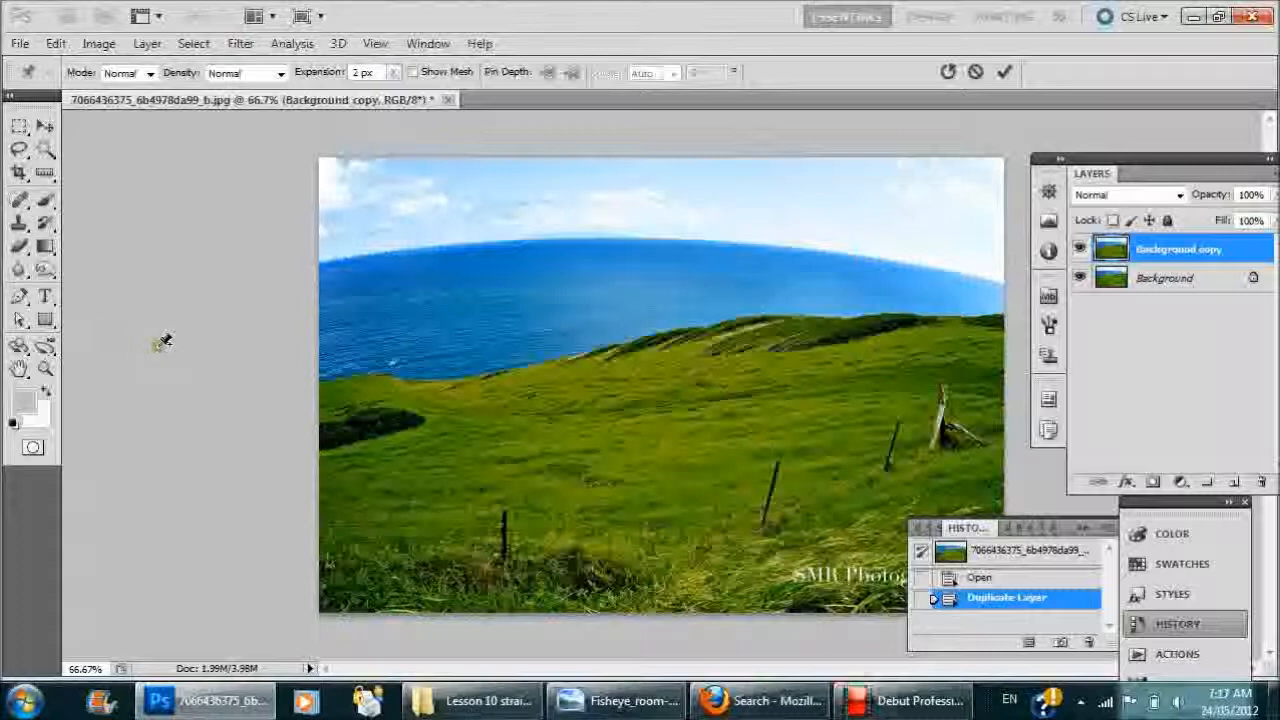
click(323, 260)
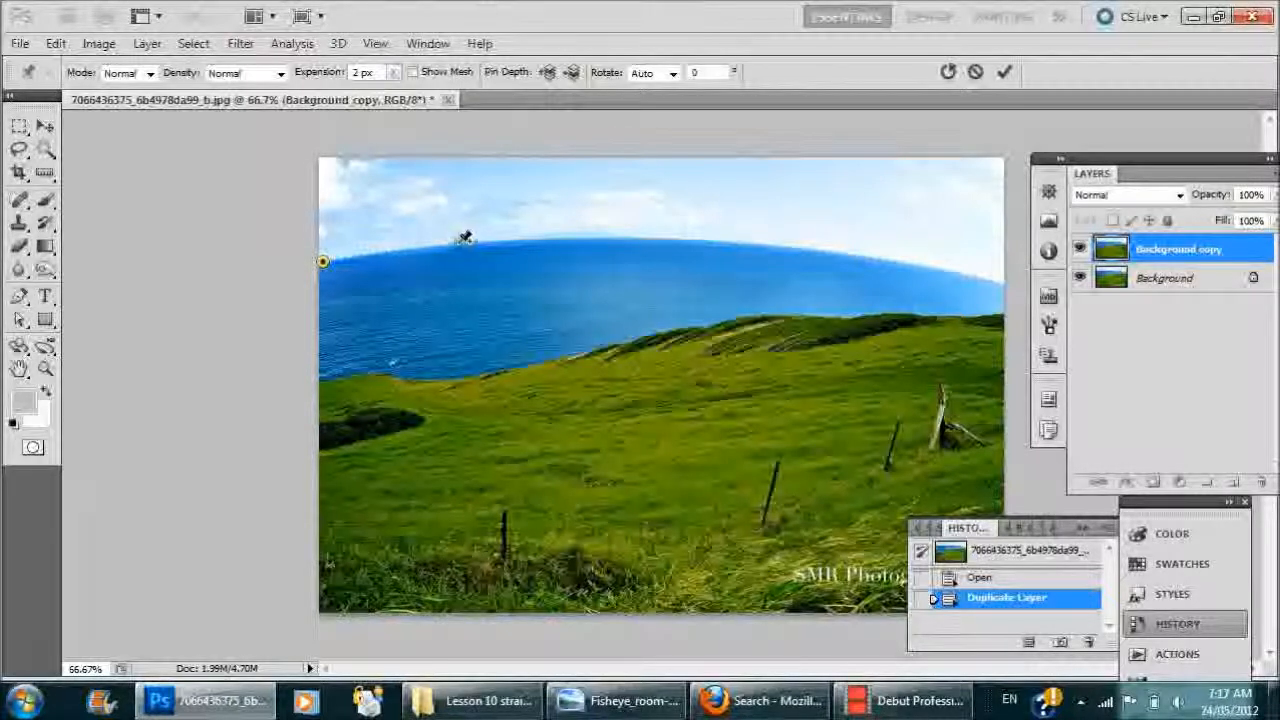
click(457, 242)
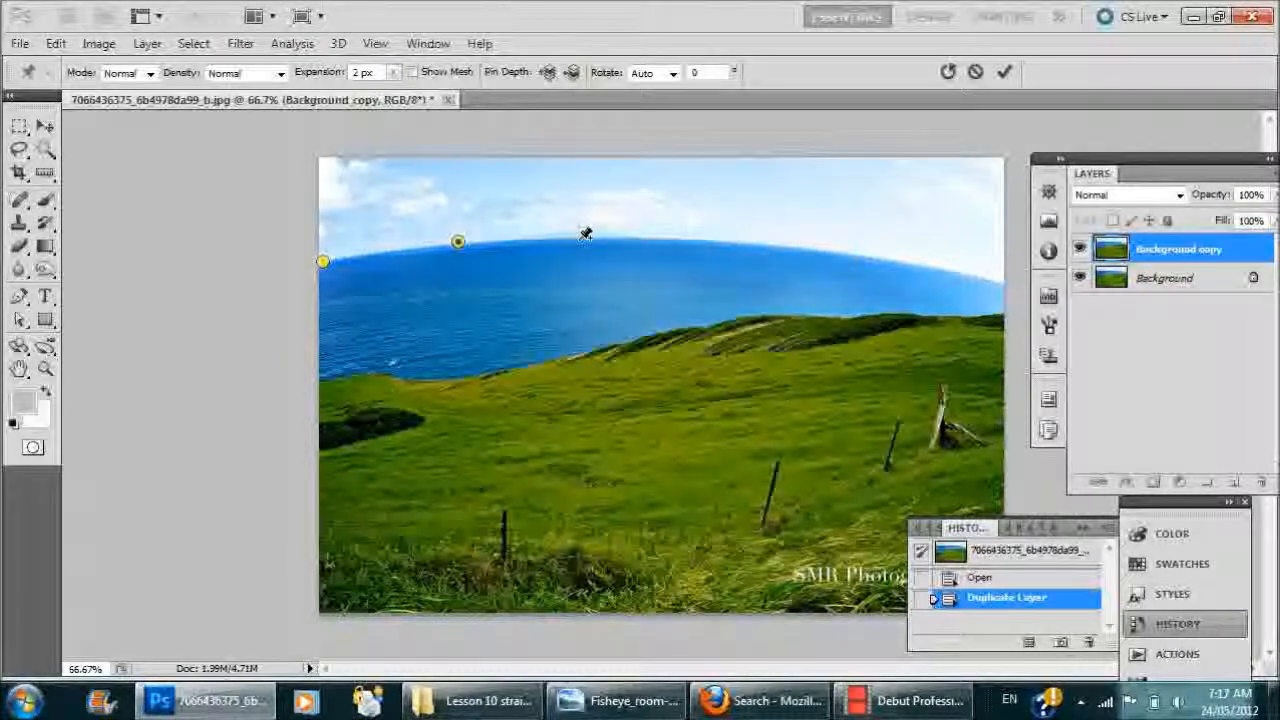
click(577, 237)
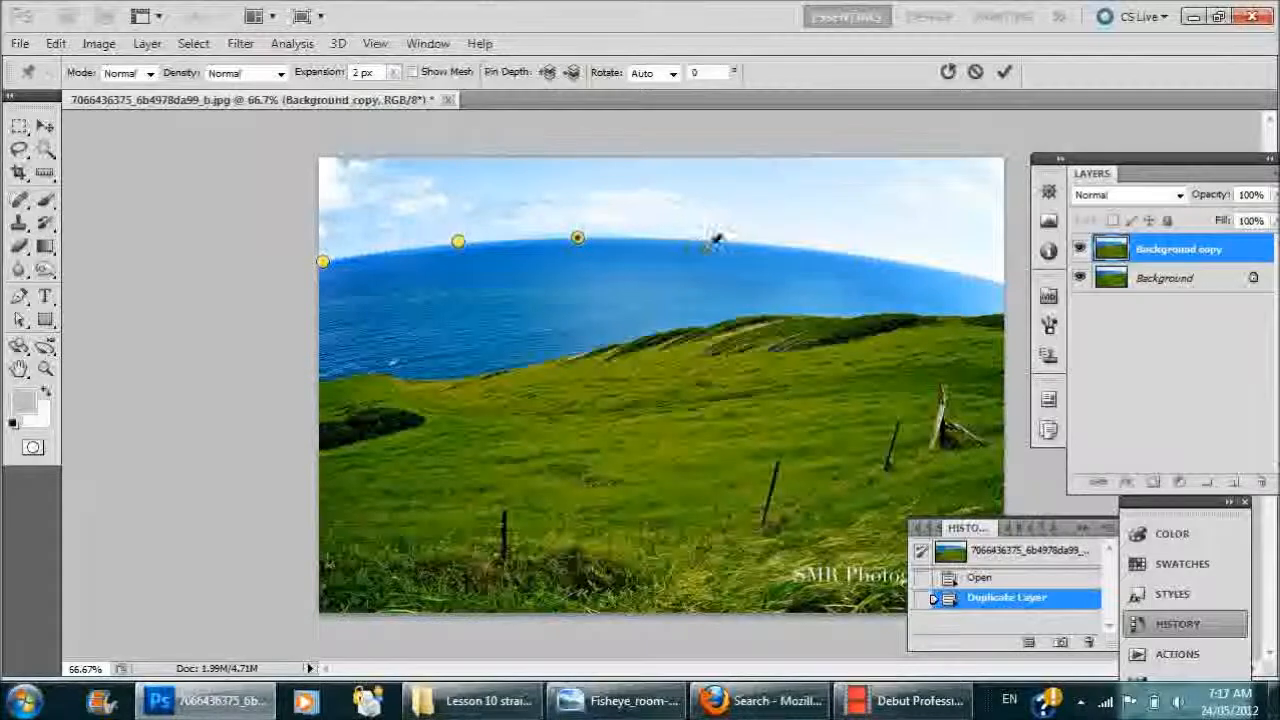
click(714, 238)
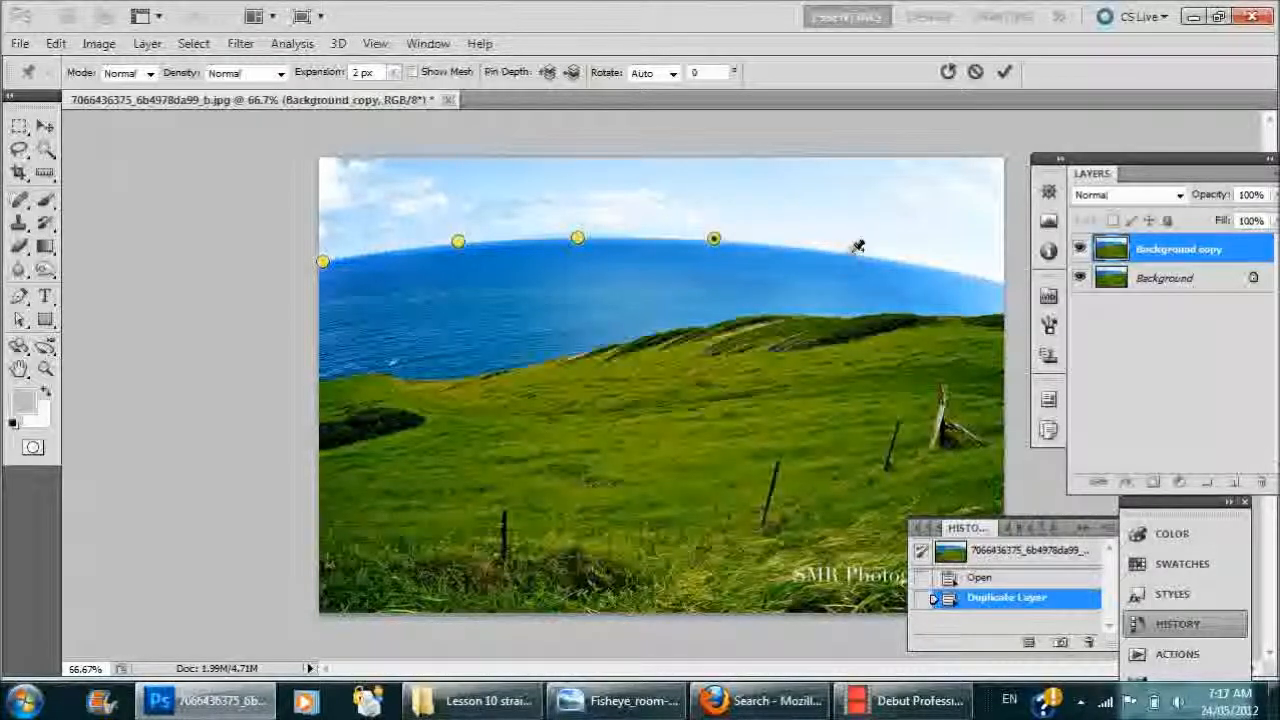
click(849, 253)
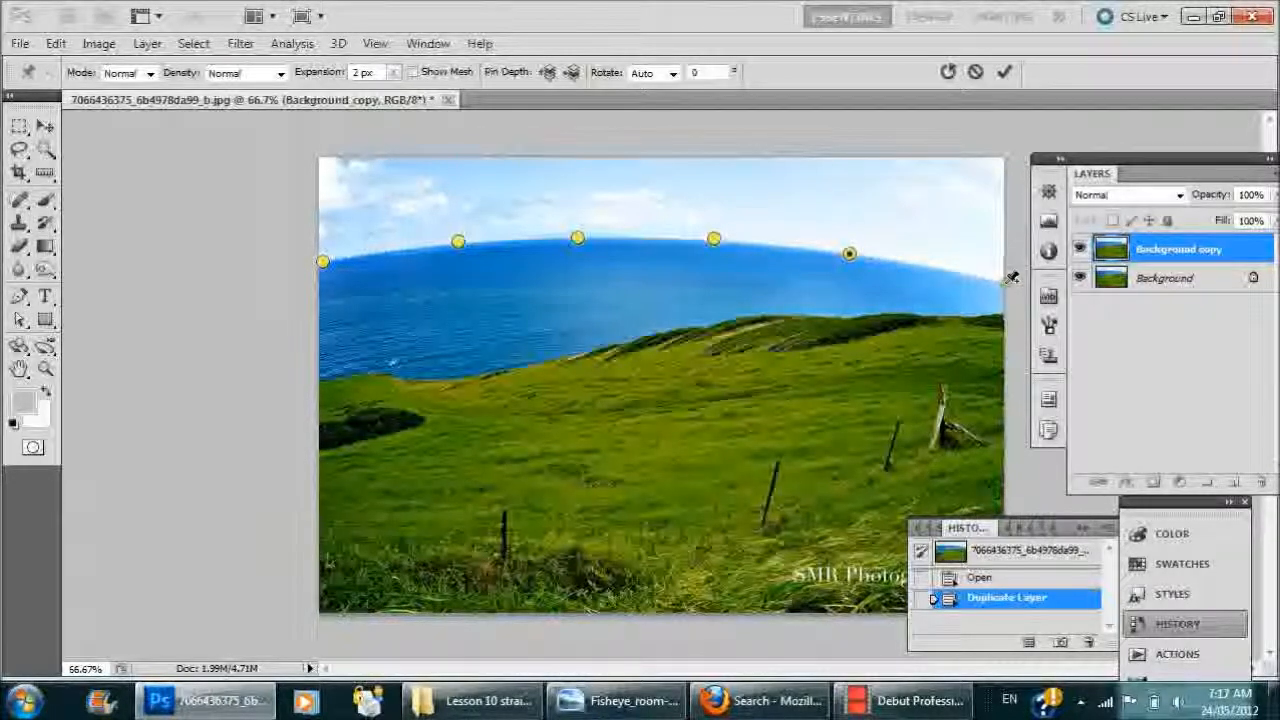
click(1007, 282)
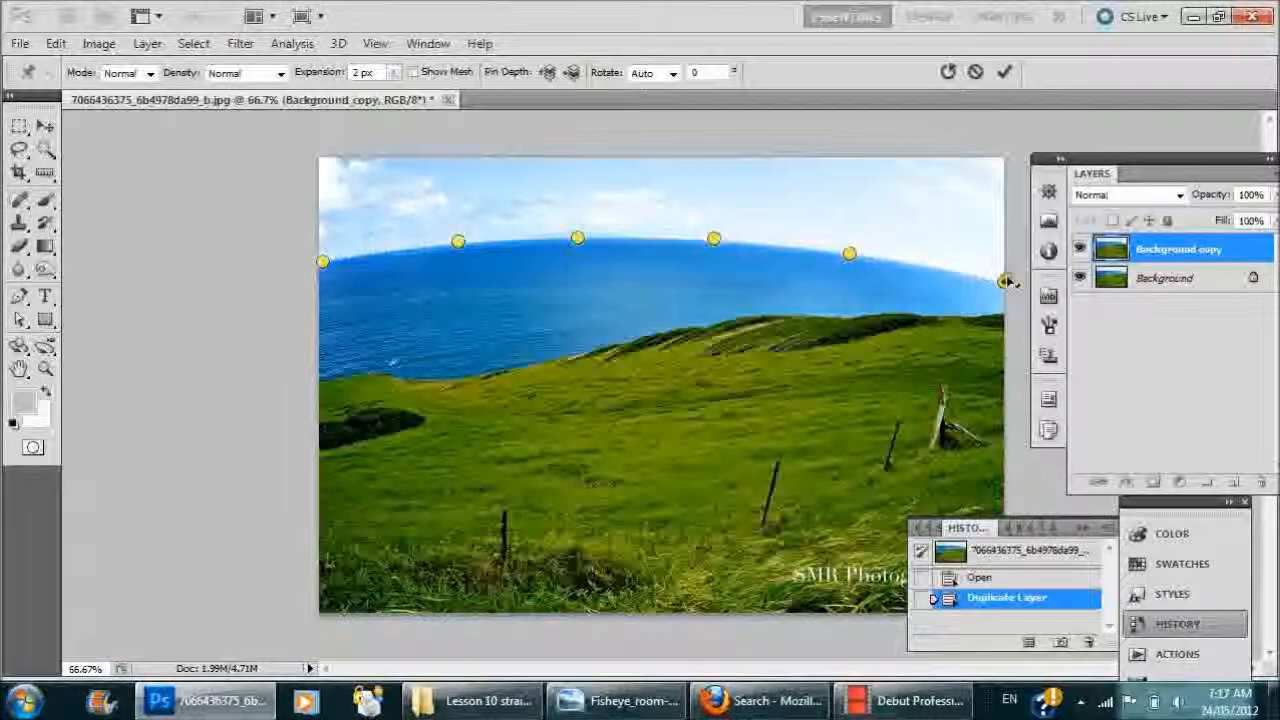
Raise the horizon's right end pin and lower the fourth, third and second pins from the left to flatten the curve
drag(1007, 282, 1005, 246)
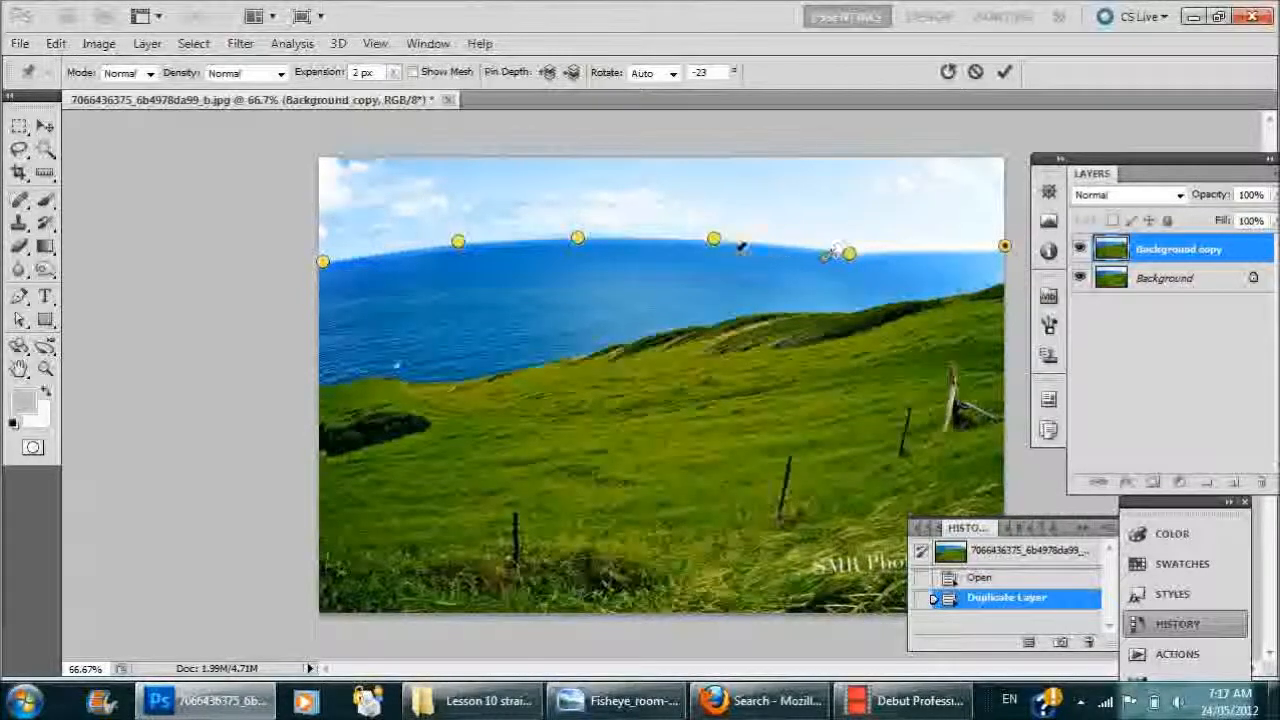
click(714, 240)
drag(716, 242, 713, 256)
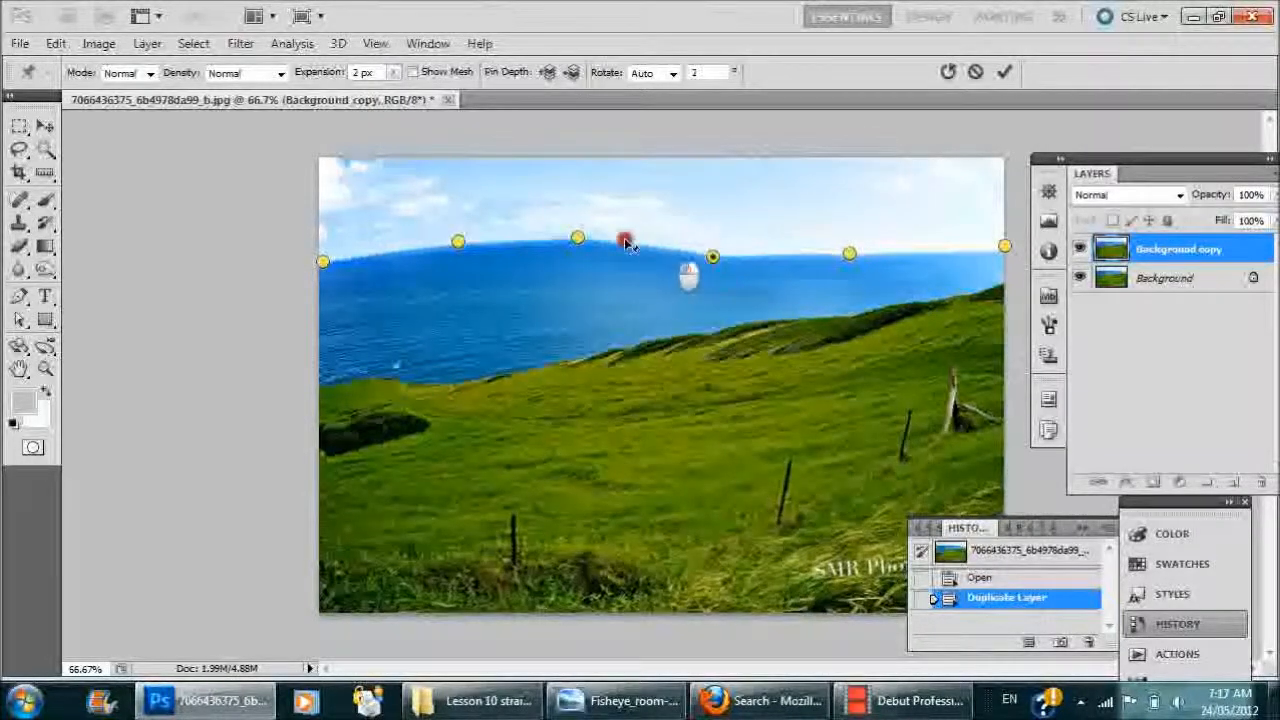
click(576, 237)
drag(582, 256, 583, 262)
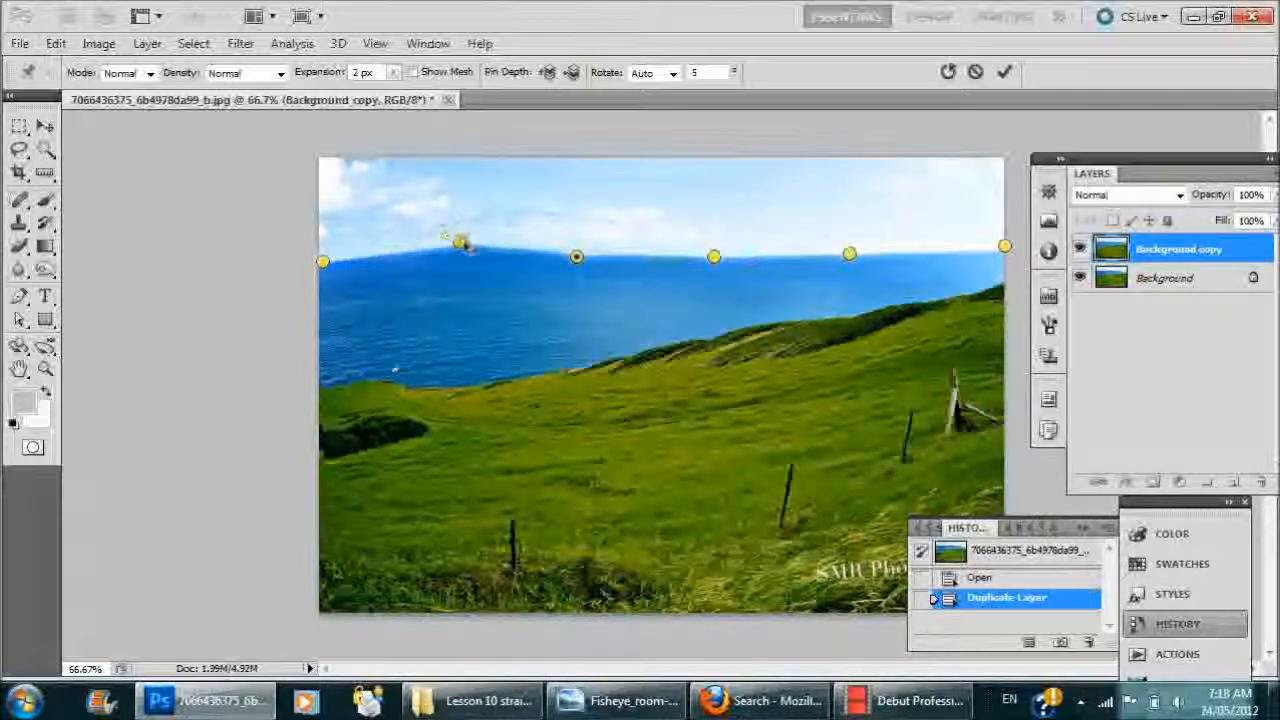
drag(464, 244, 469, 263)
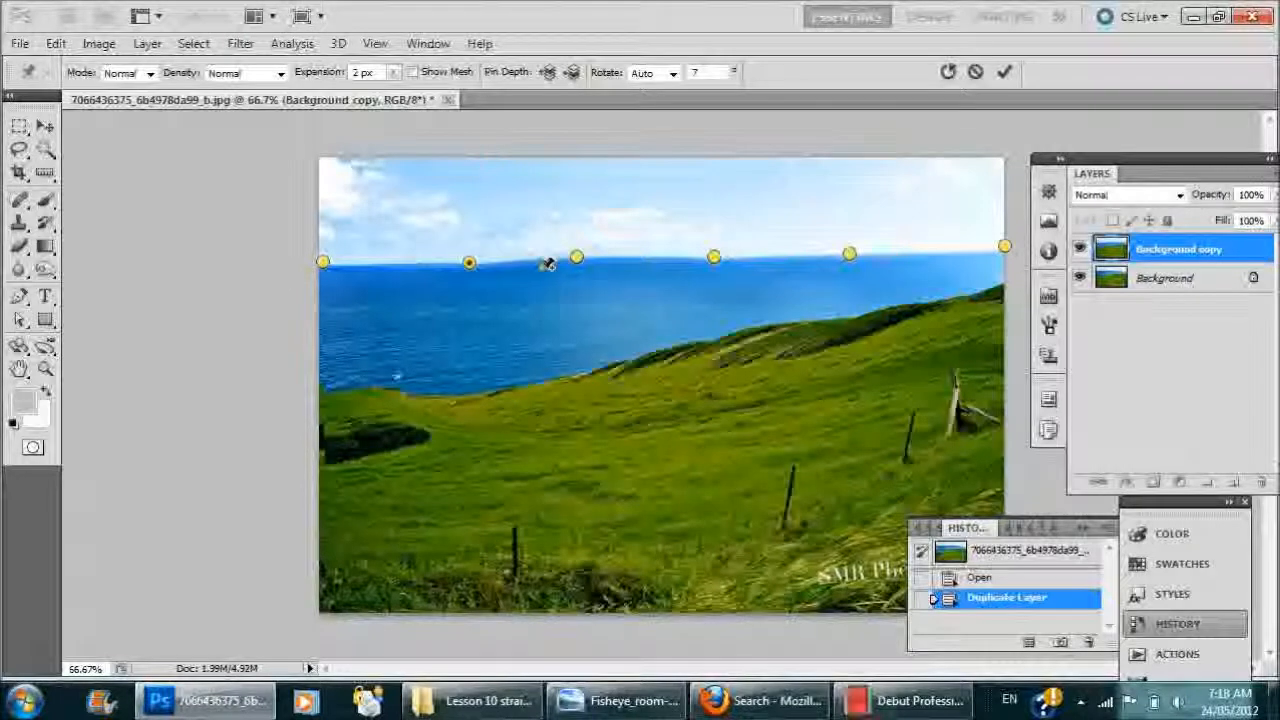
Lower the third, fourth, fifth and sixth pins from the left to level with the first two along the horizon, and apply the Puppet Warp
drag(581, 260, 582, 267)
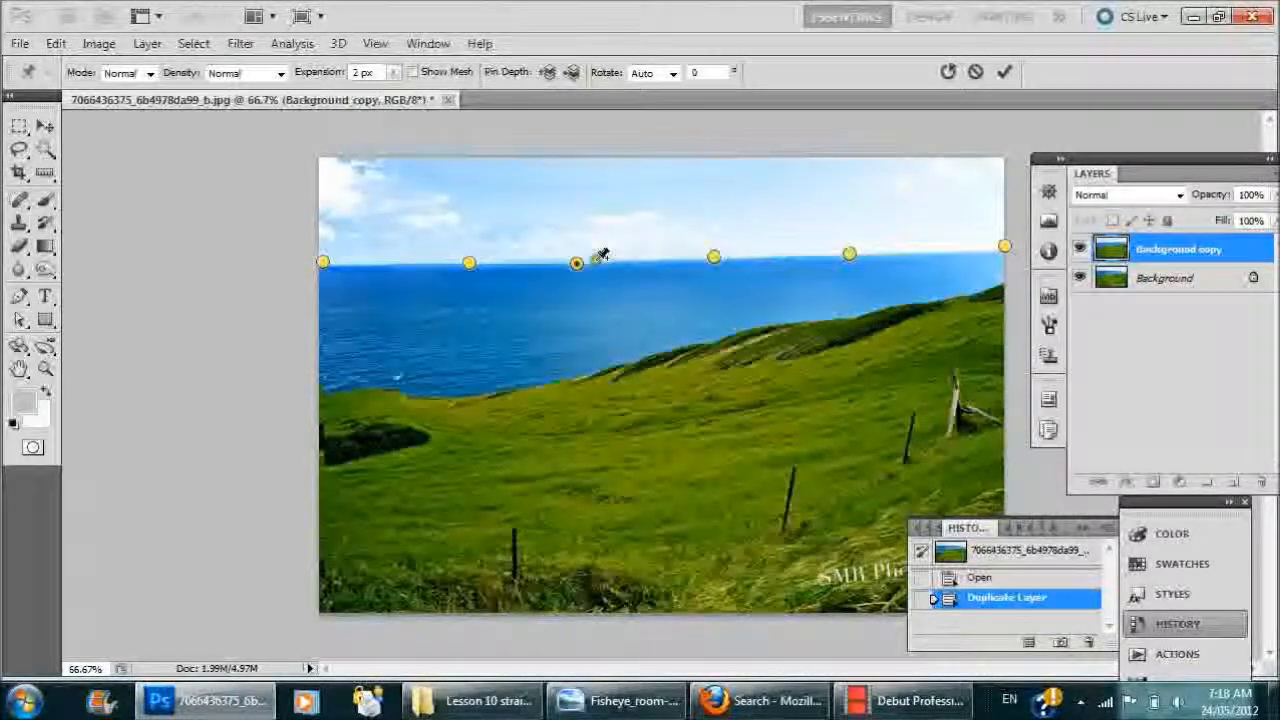
click(715, 258)
drag(717, 262, 716, 262)
click(747, 259)
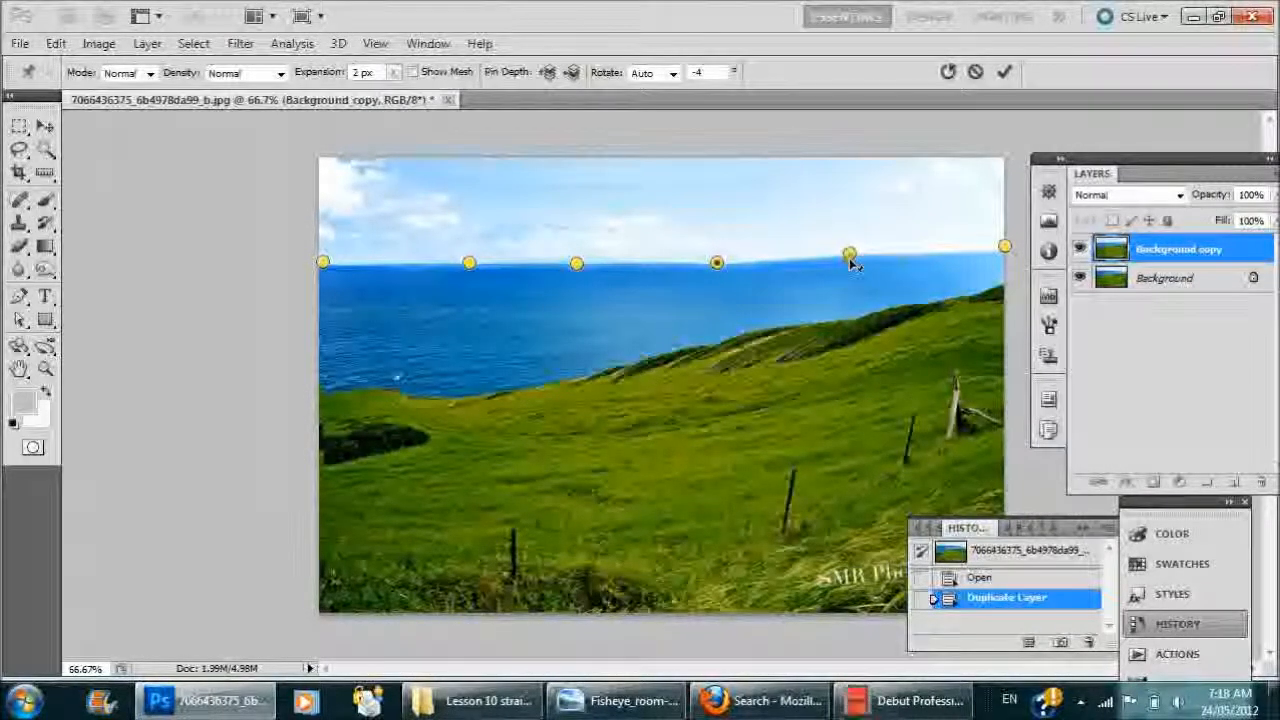
drag(851, 258, 877, 249)
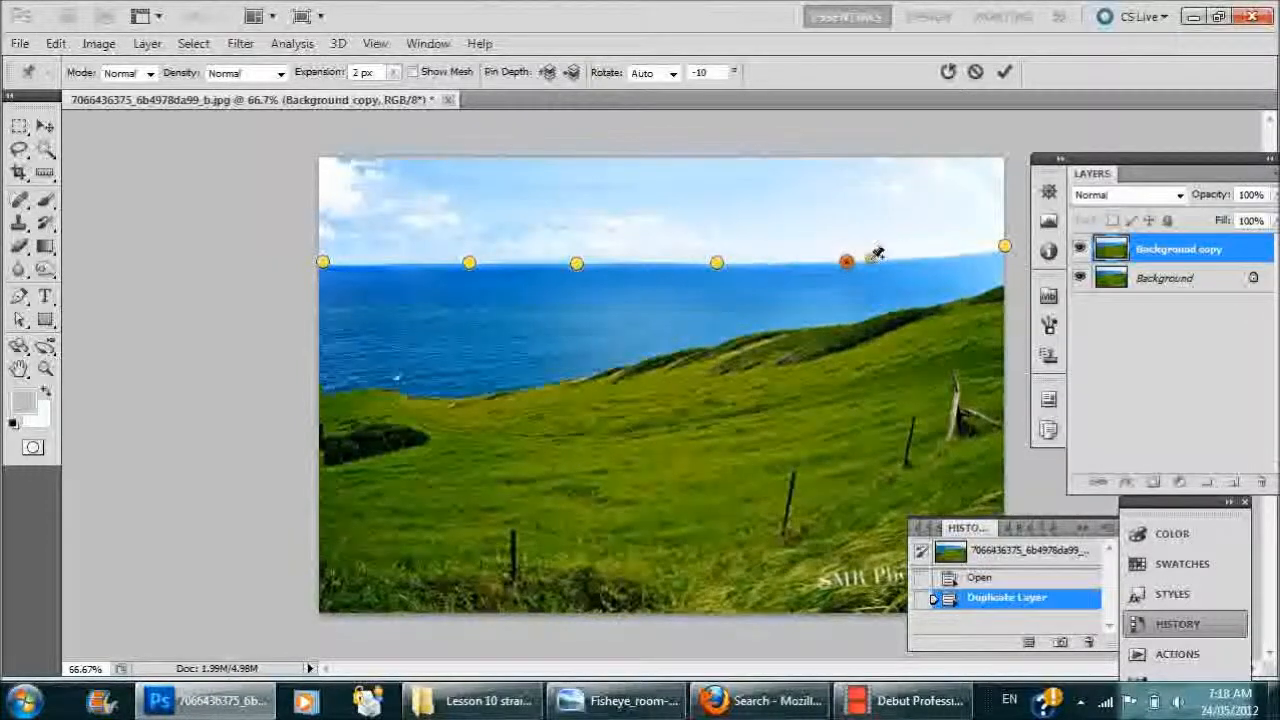
click(1007, 253)
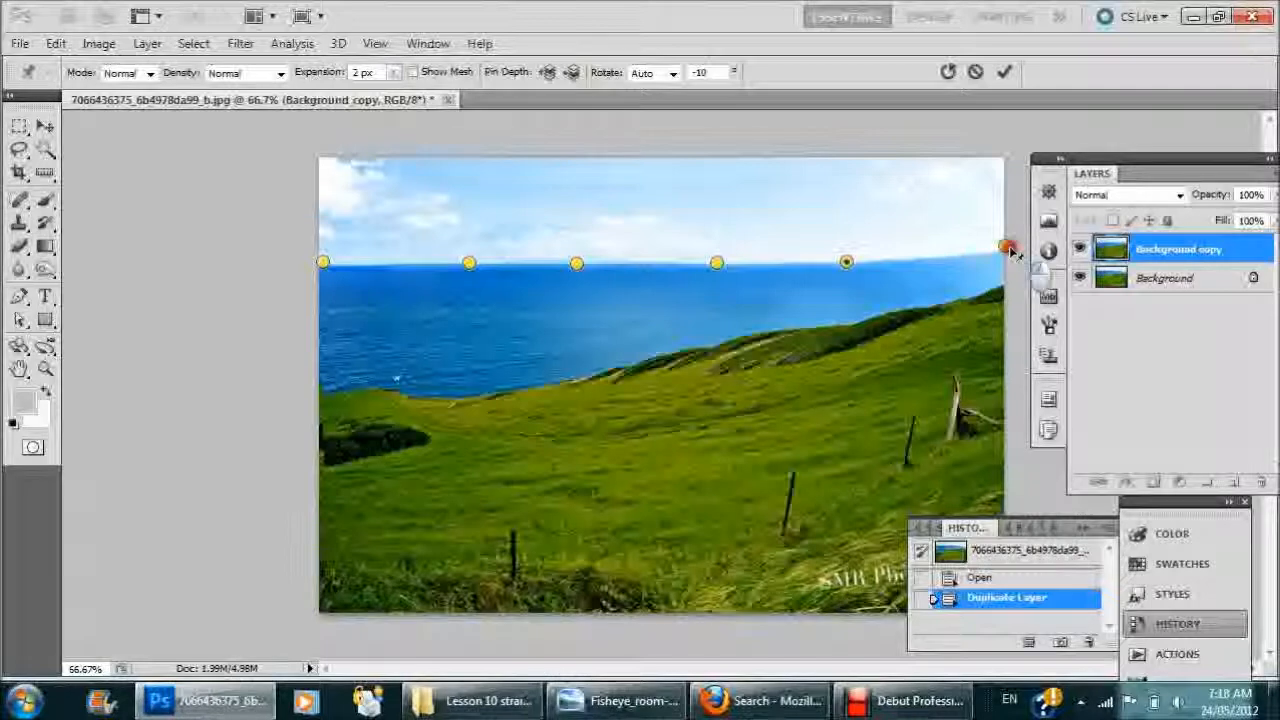
drag(1012, 259, 1005, 268)
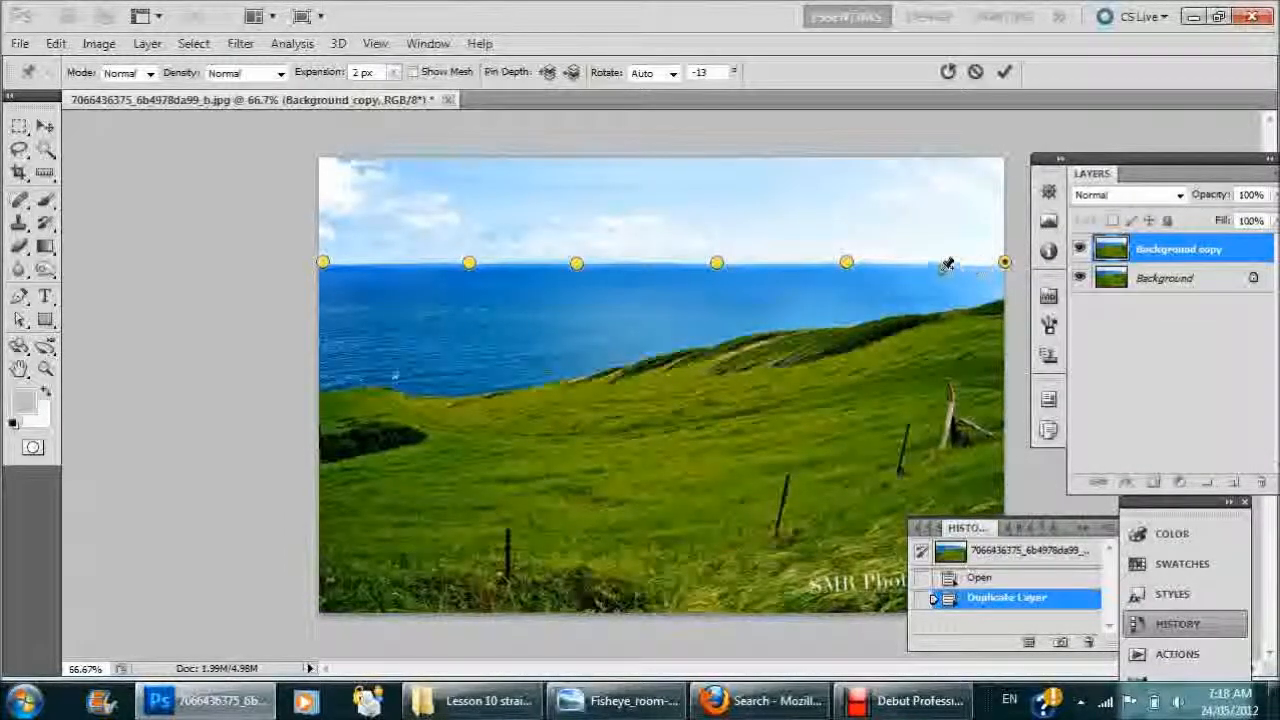
key(Return)
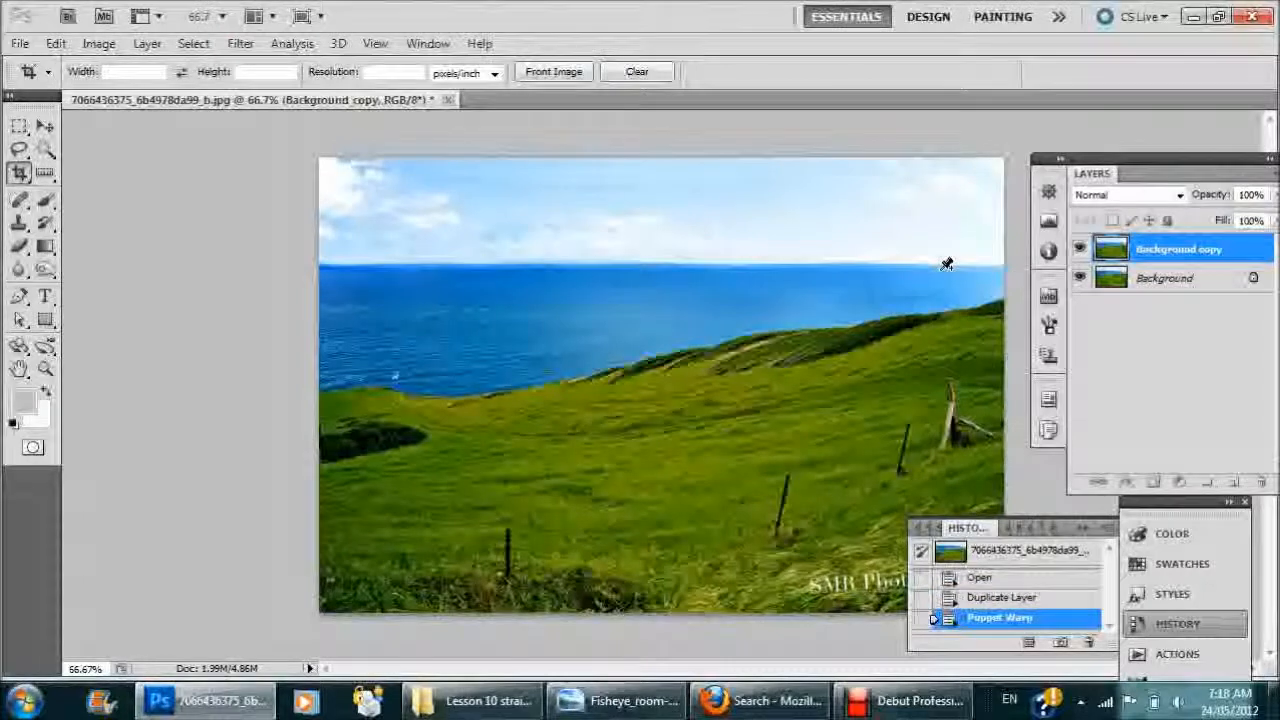
Hide and reshow the Background copy layer to compare the warp with the original, and close the seascape without saving
click(1078, 250)
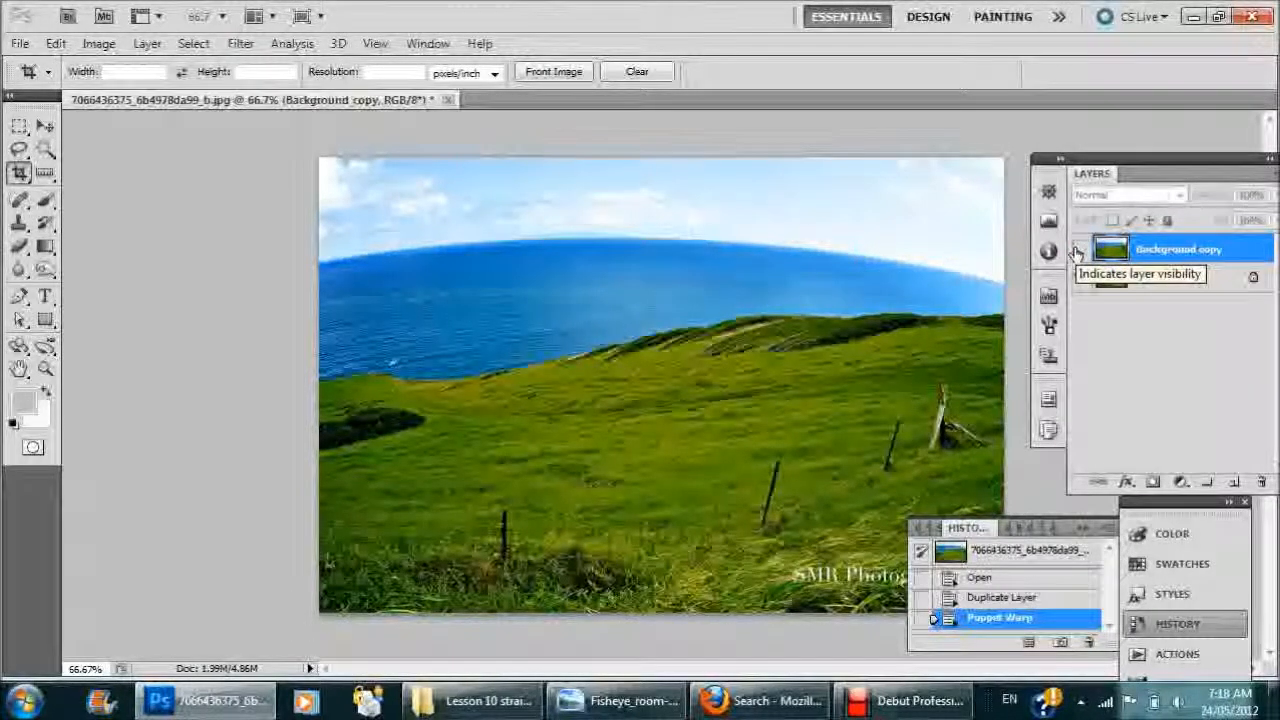
click(1079, 250)
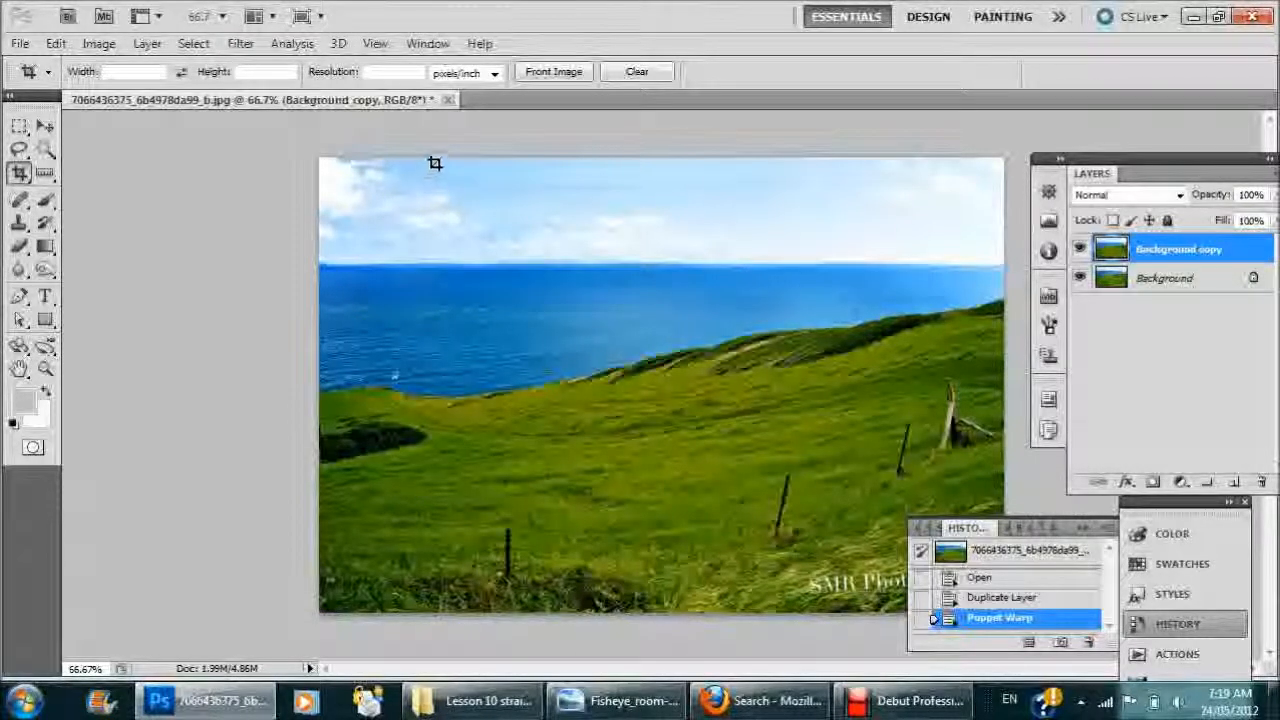
click(449, 102)
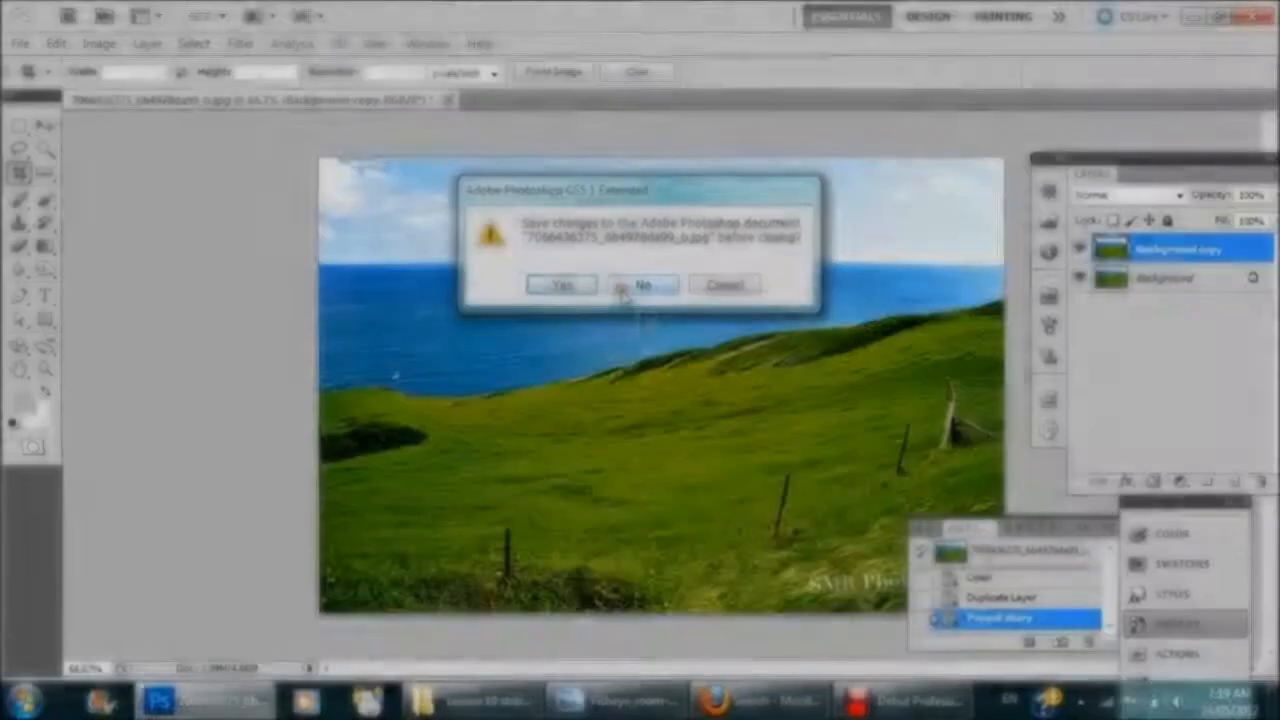
click(621, 287)
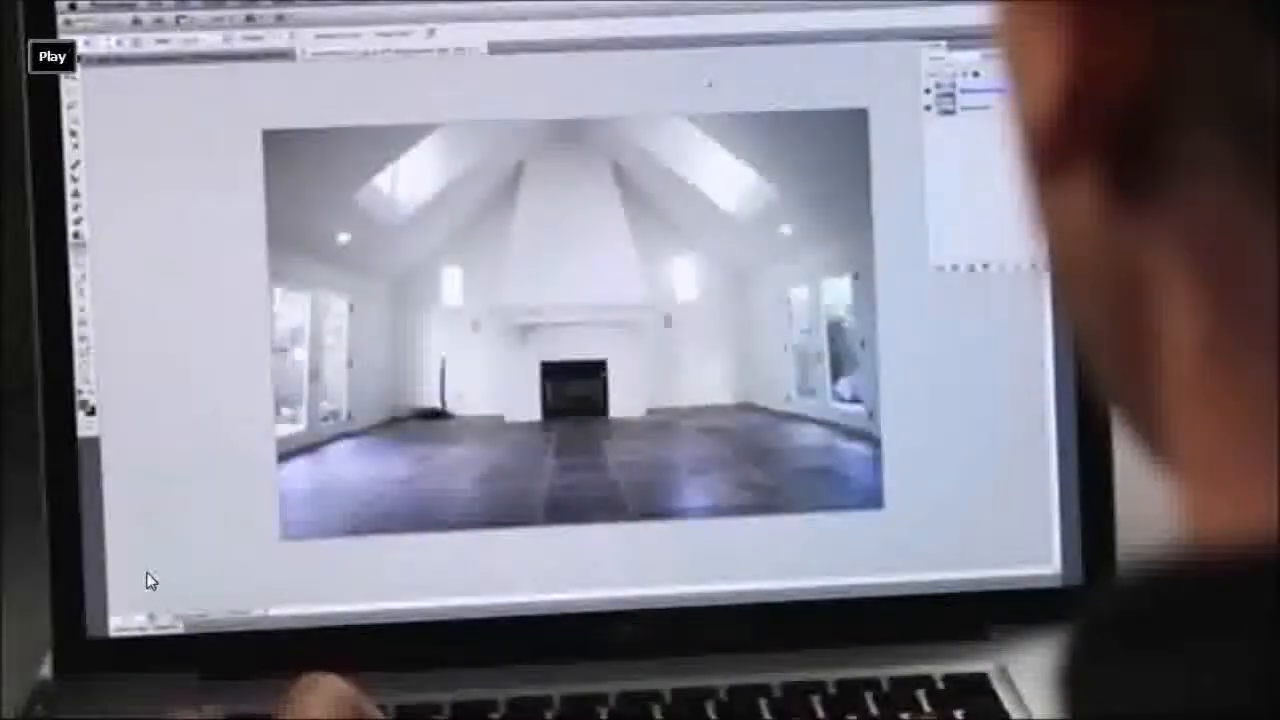